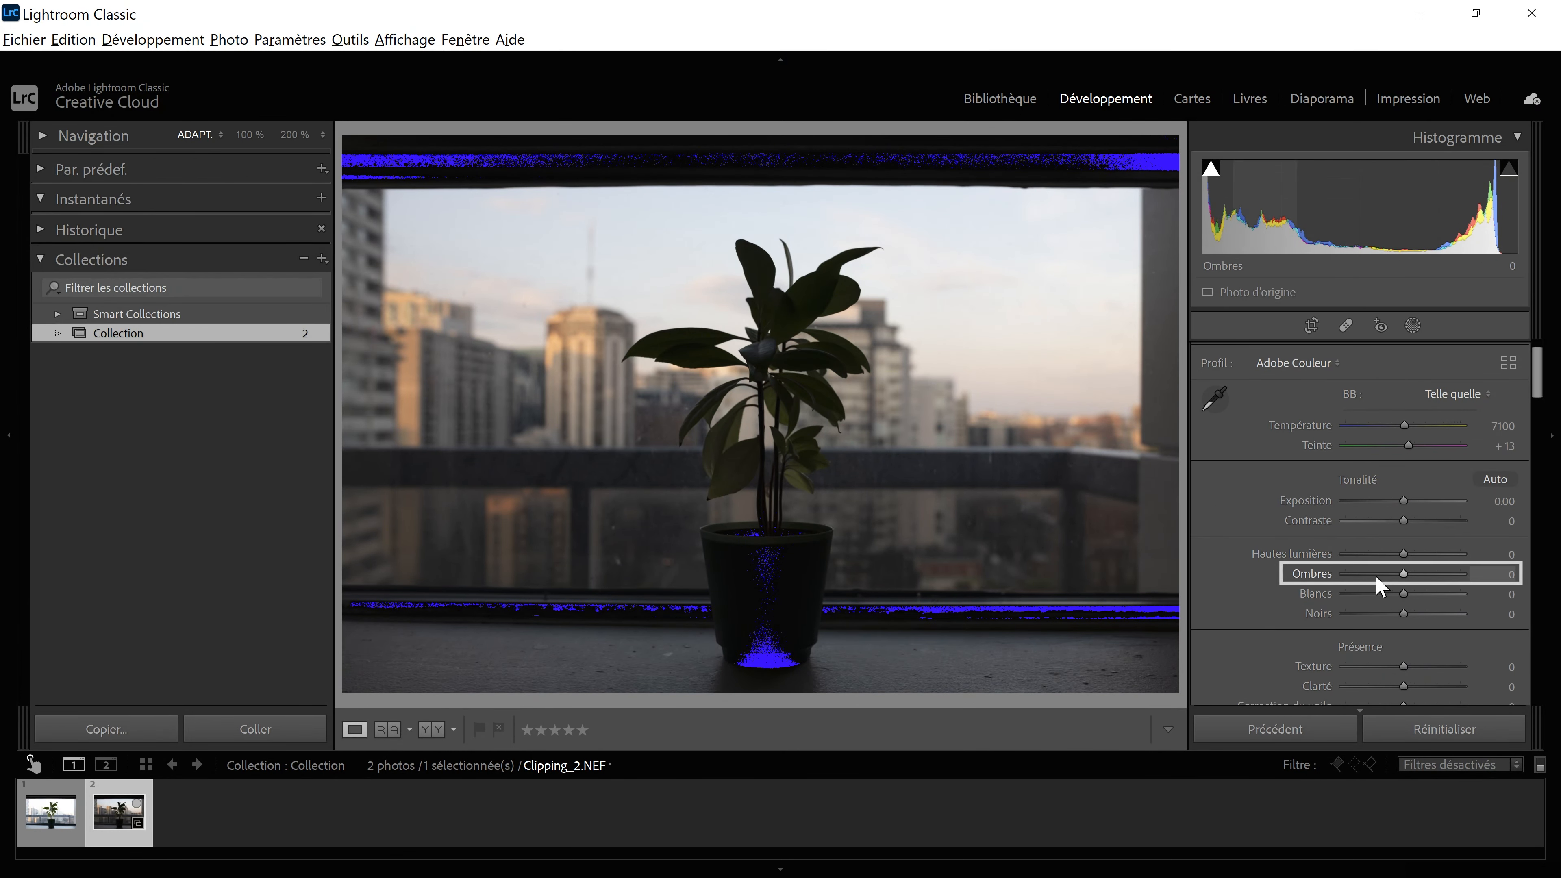
- Raise the Ombres (shadows) of Clipping_2.NEF and lower the Hautes lumières (highlights) of Clipping_1.NEF
left_click_drag(1404, 575, 1425, 616)
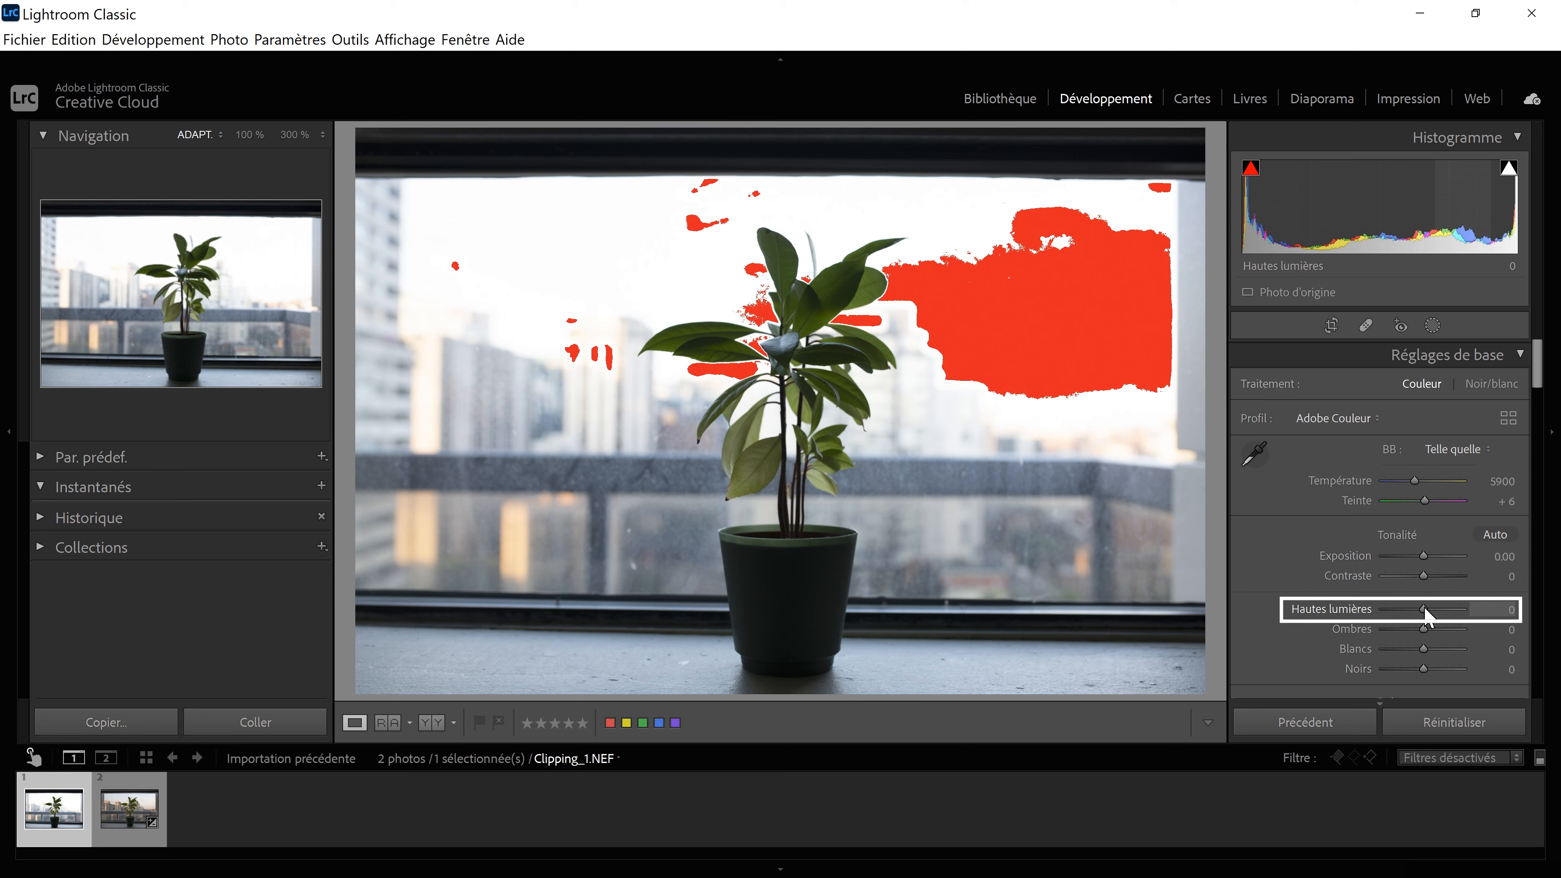
left_click_drag(1425, 610, 1396, 610)
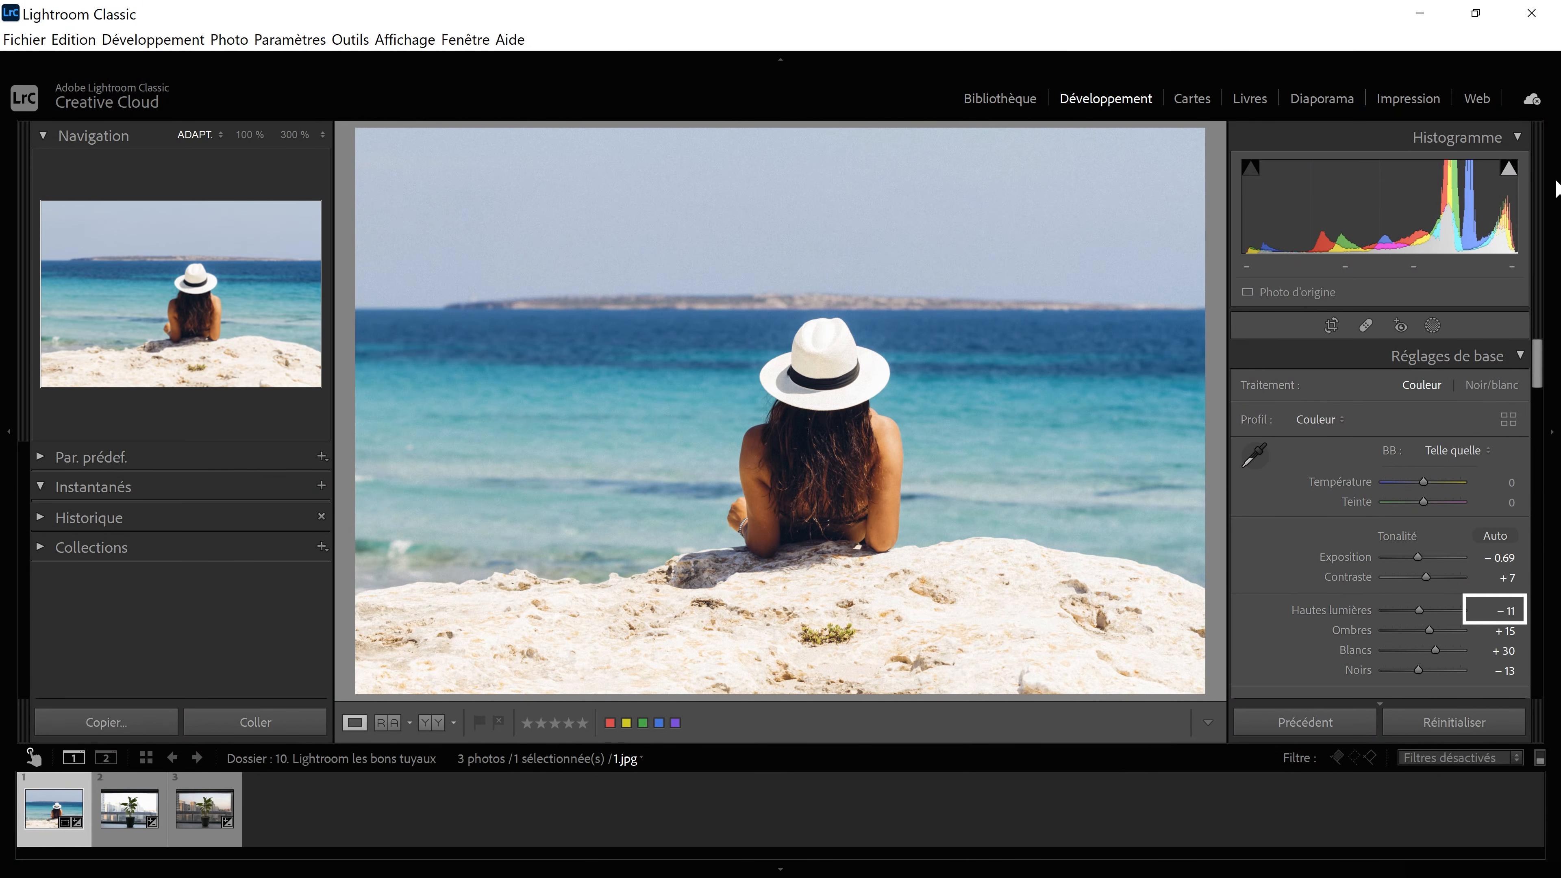
- Set the beach photo's Hautes lumières to 0 and reset Exposition and the other Tonalité settings to their defaults
left_click(1512, 613)
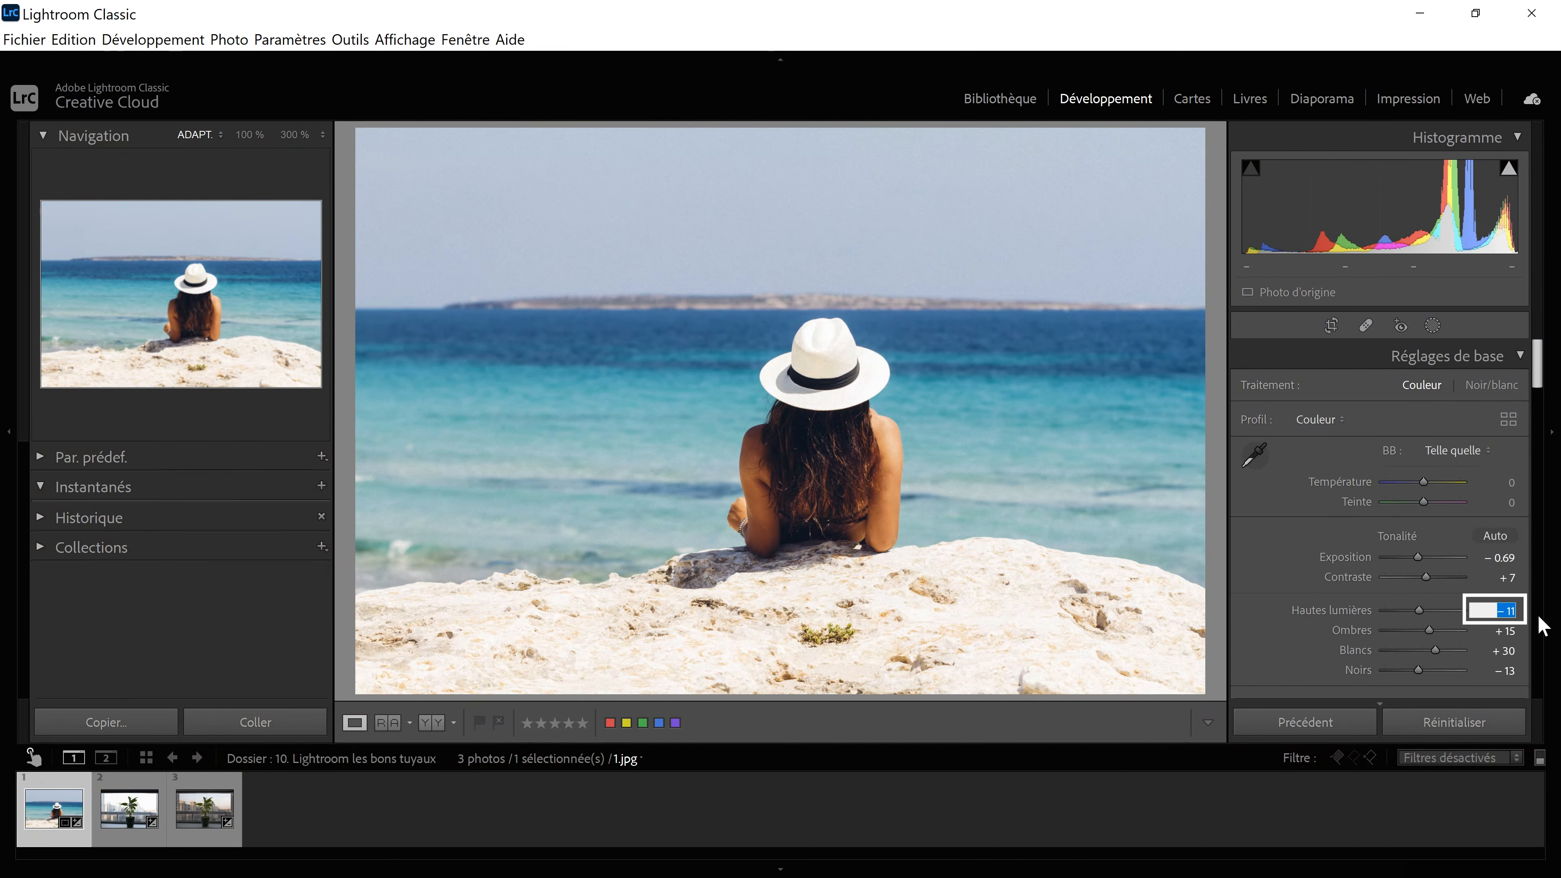
type("0")
key("Return")
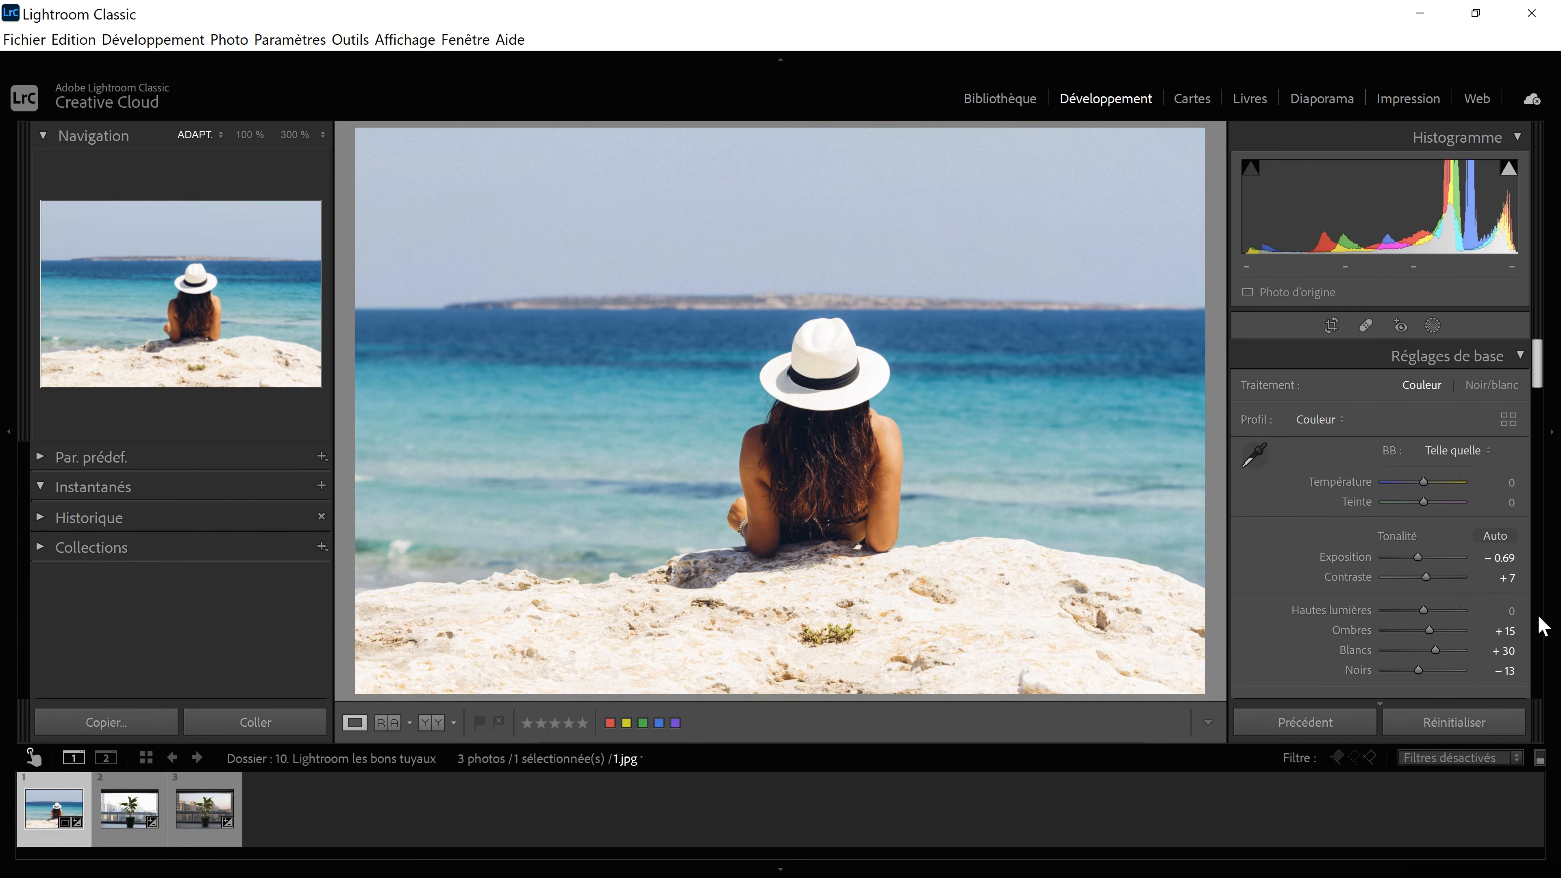
double_click(1328, 561)
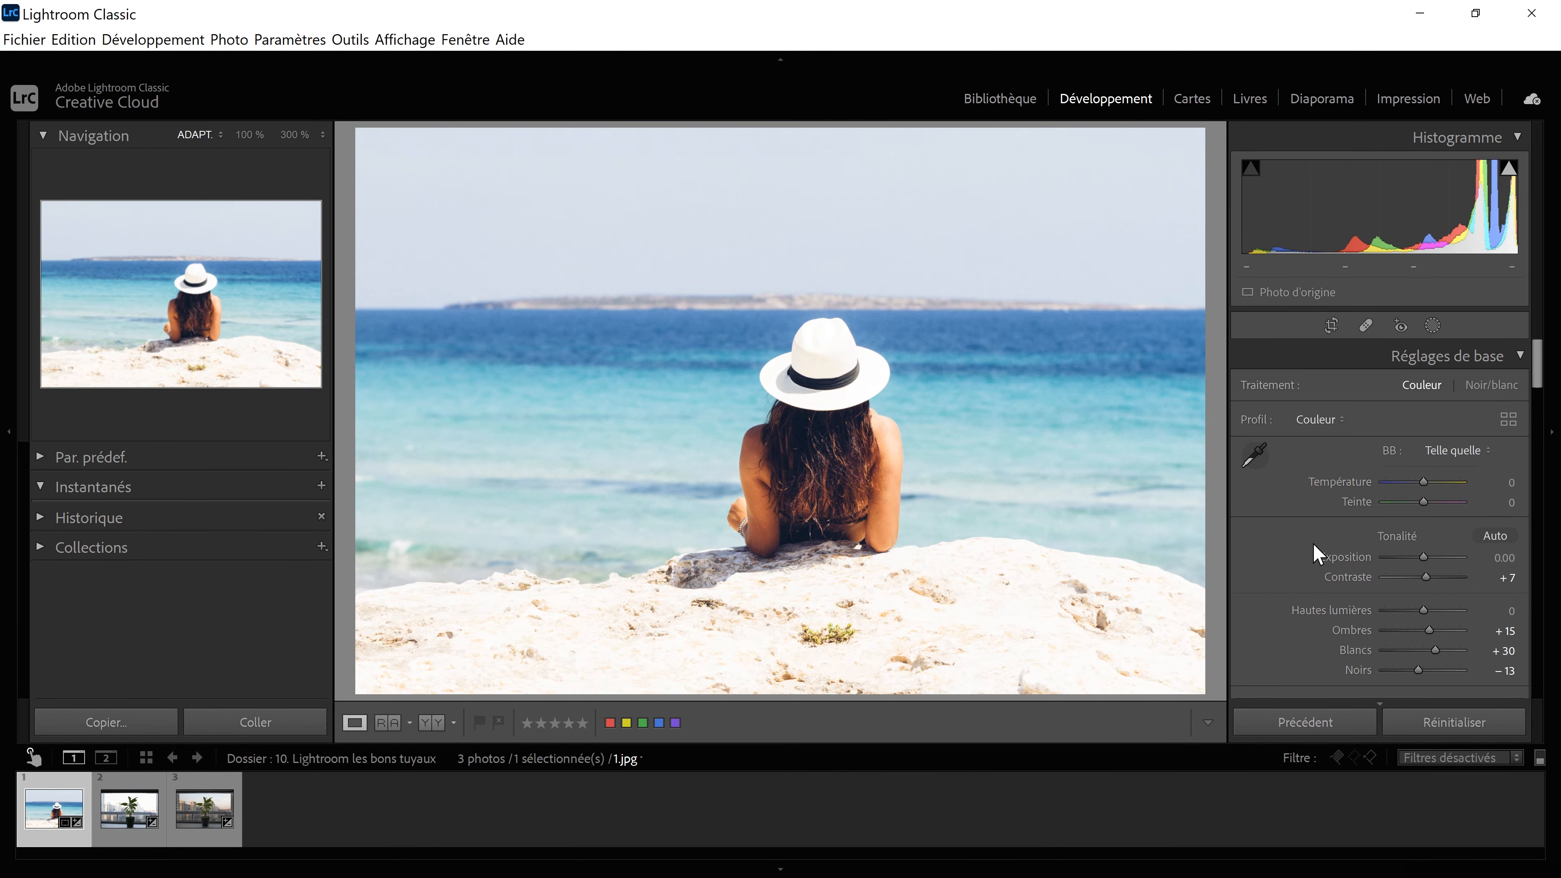
double_click(1417, 539)
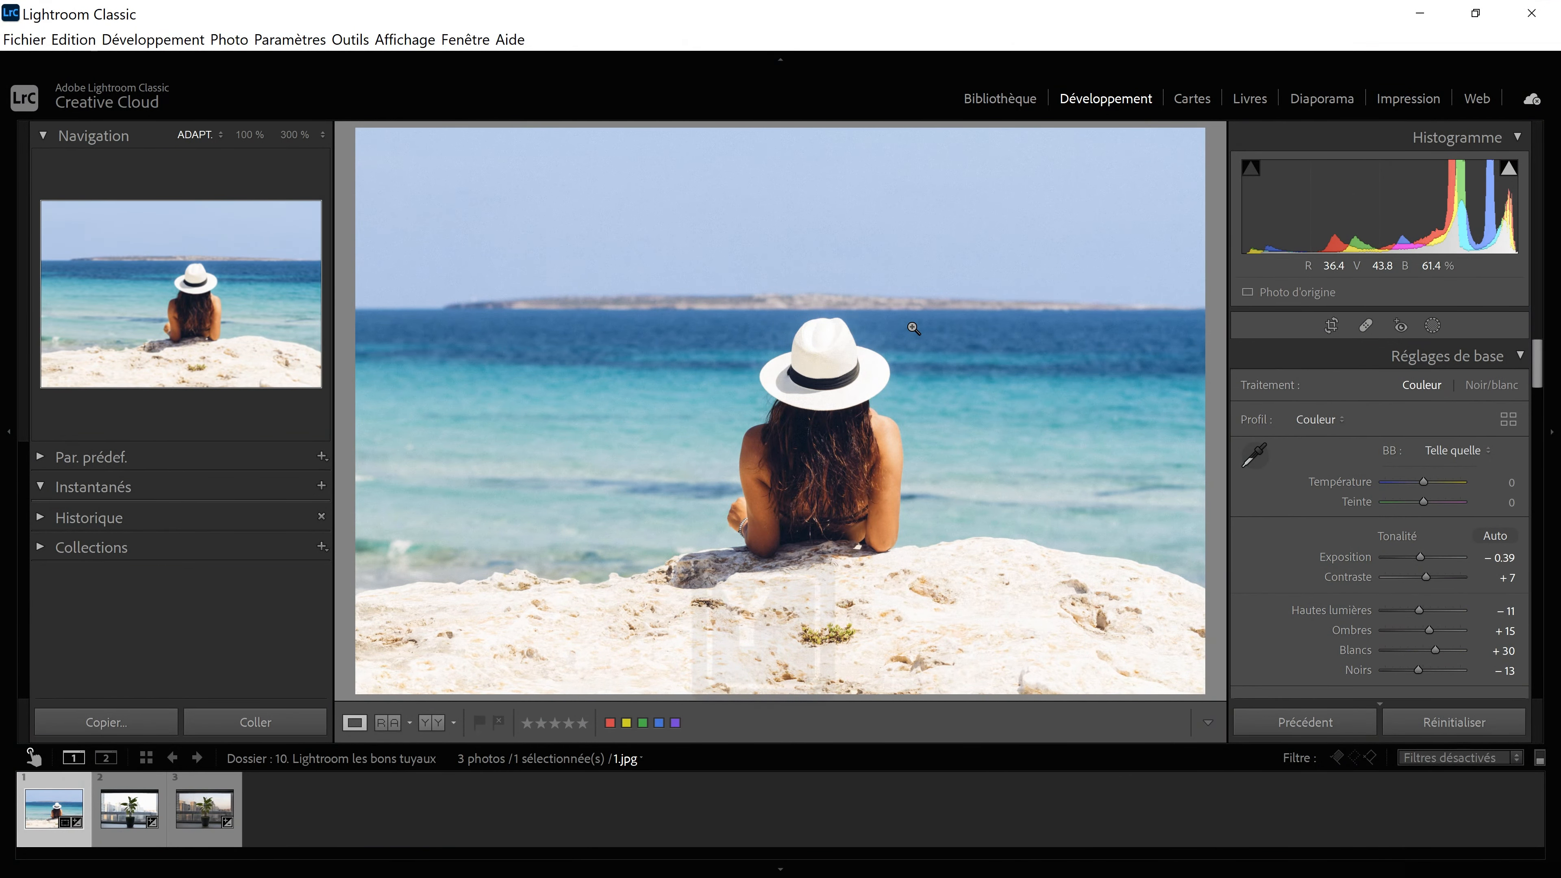
- Compare the beach photo before and after editing side by side, including a 100 % close-up of the hat
key("y")
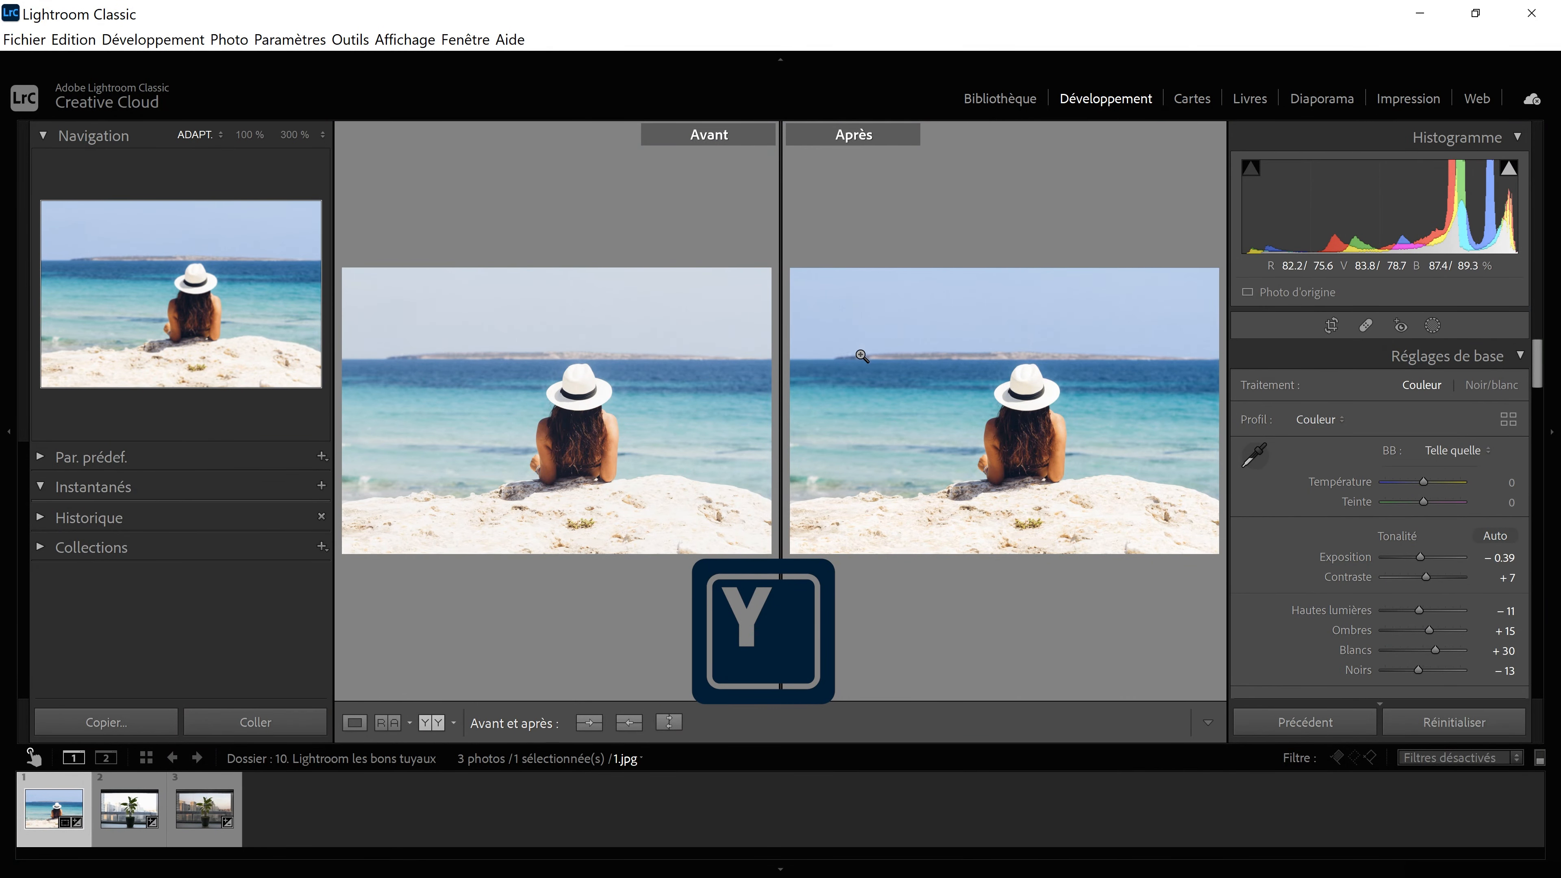
left_click(914, 370)
left_click_drag(914, 371, 635, 402)
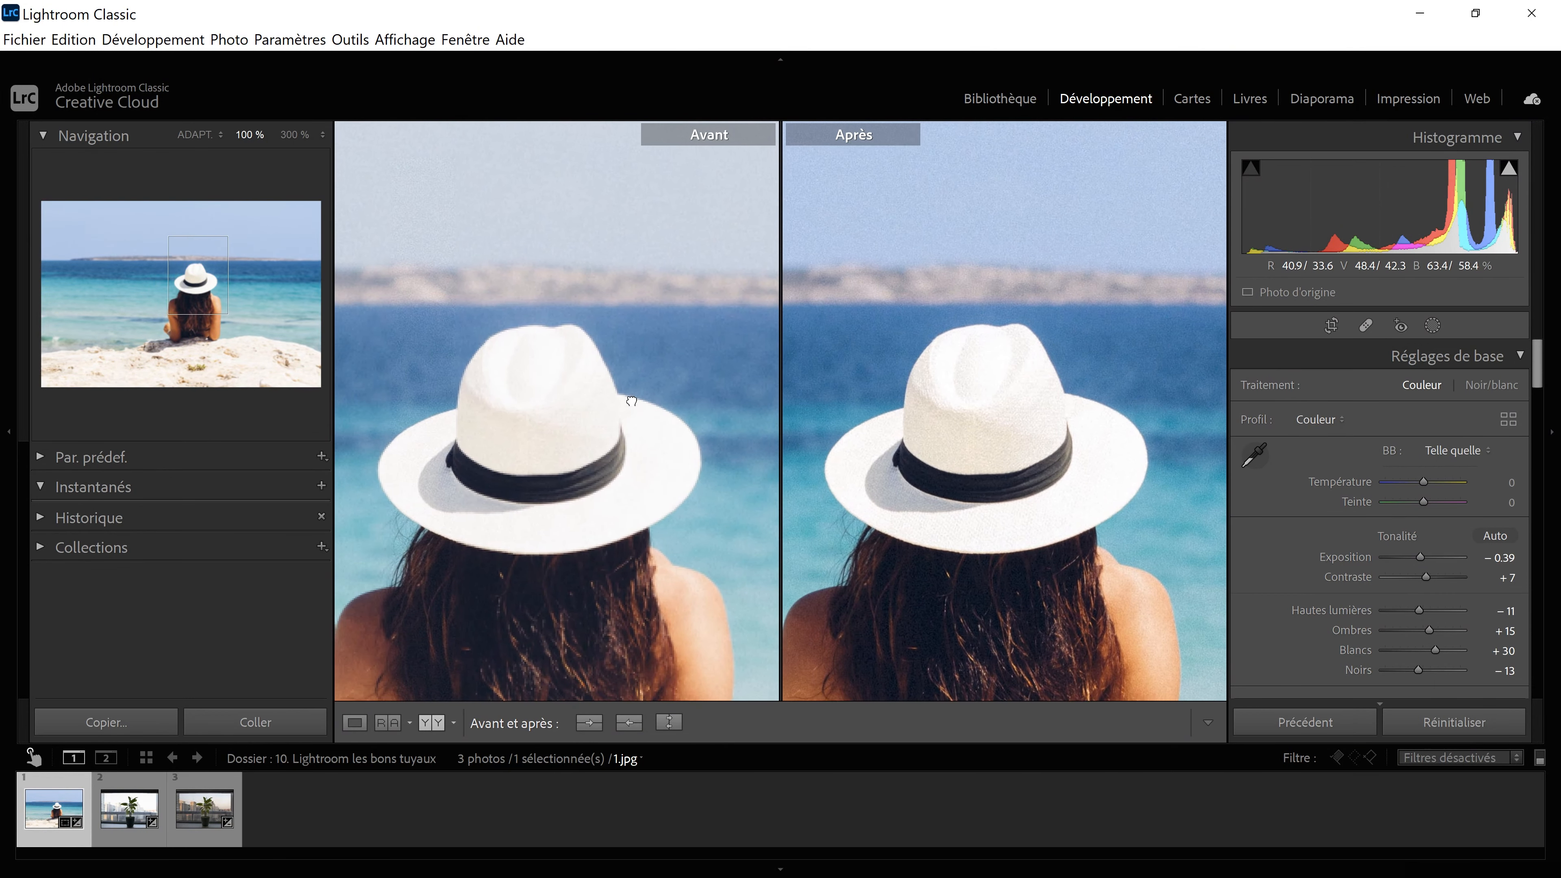
left_click(637, 406)
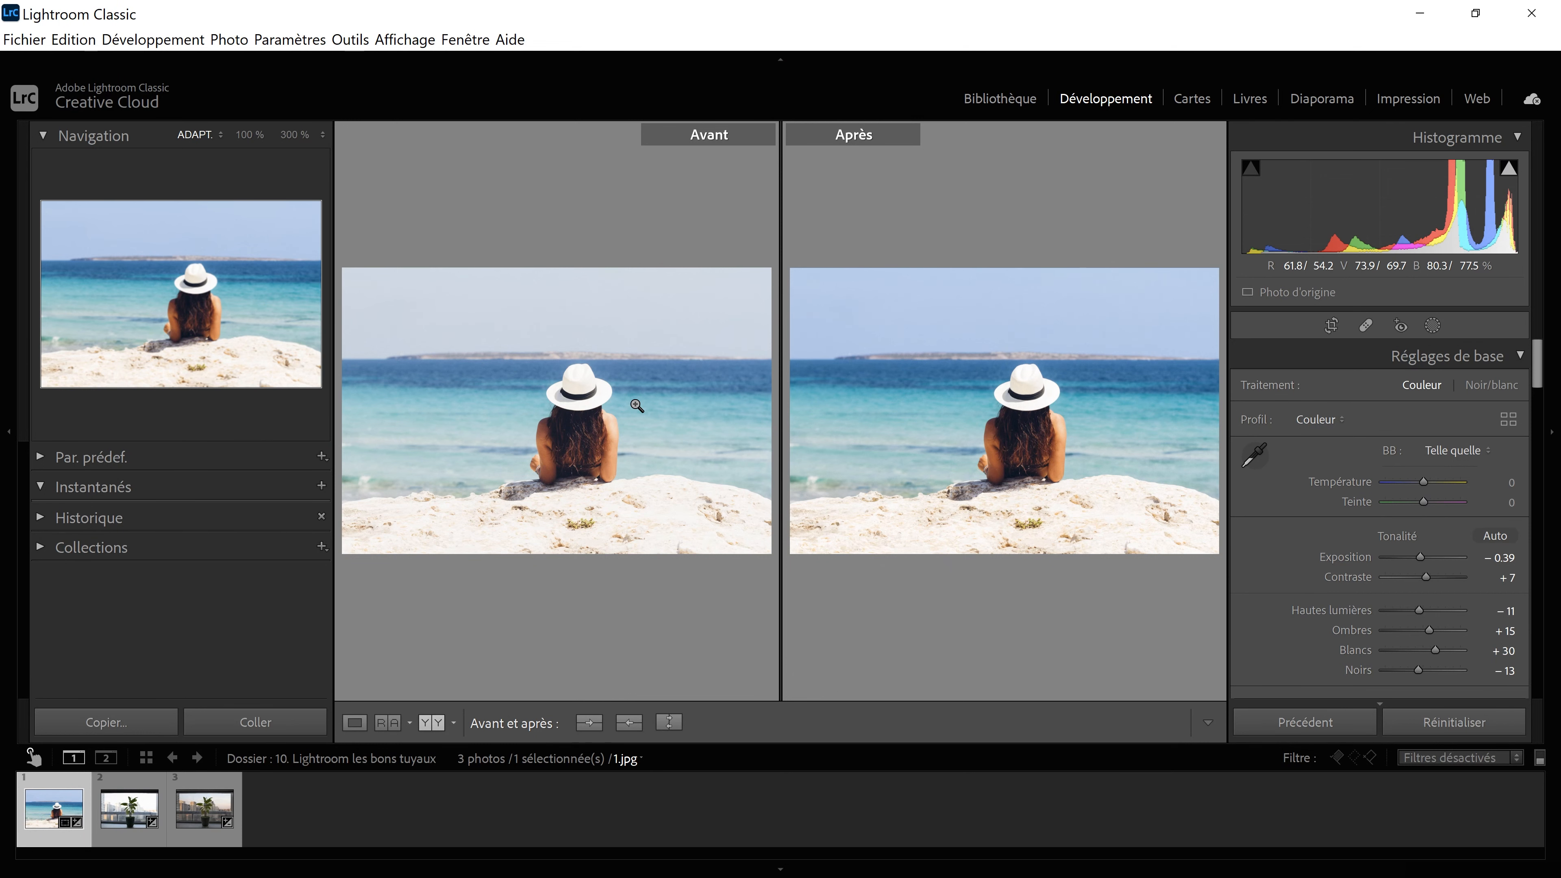
key("y")
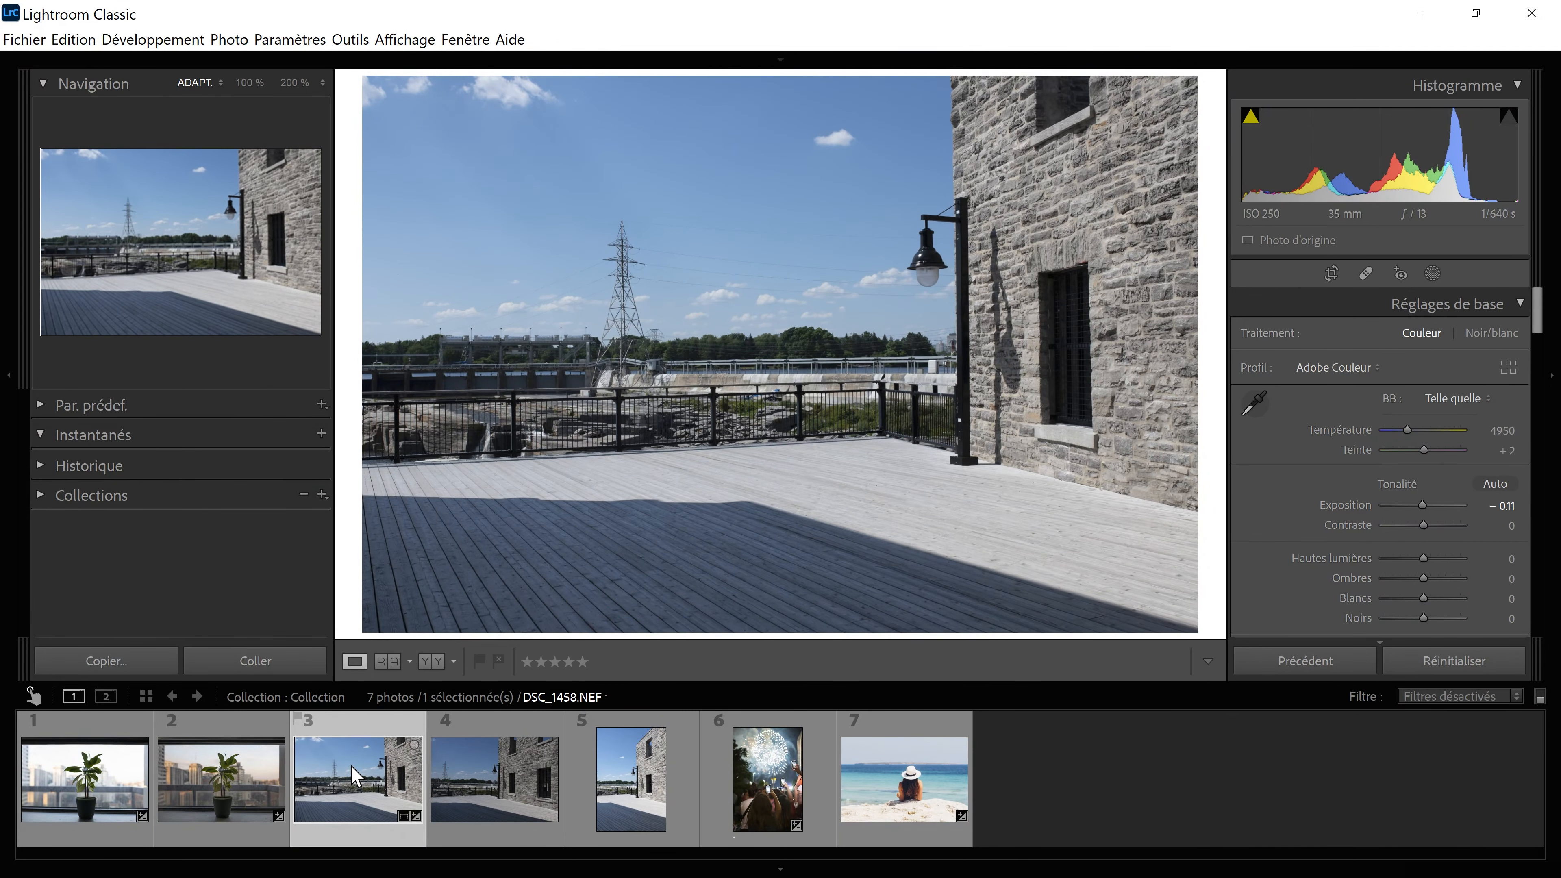
- Compare the exposure of the three stone-building photos, ending on the first of them
key("Right")
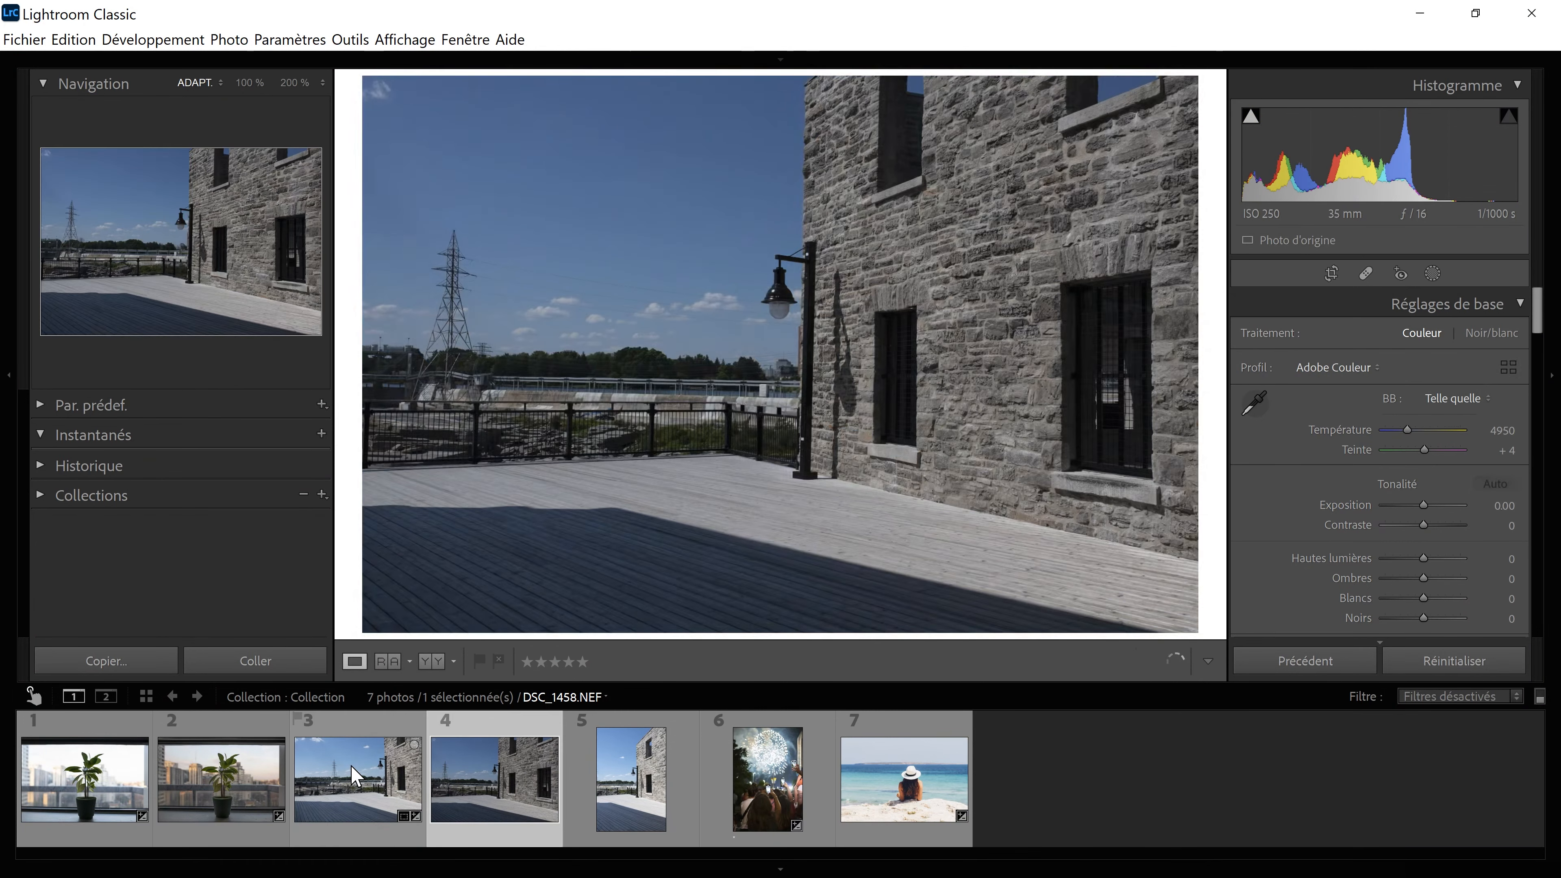
key("Right")
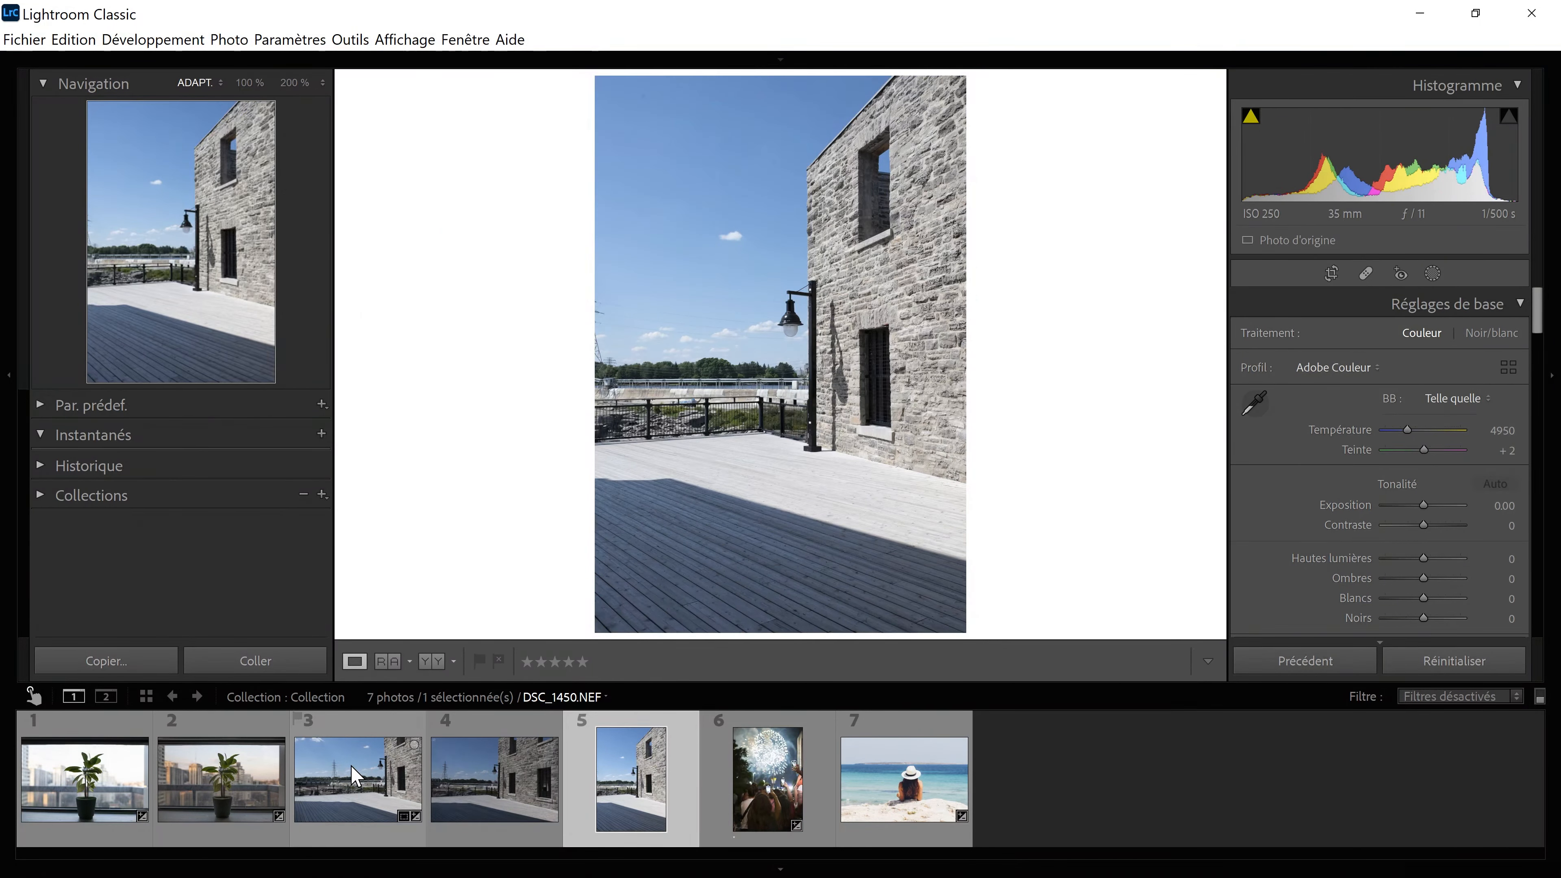
key("Left")
key("Left")
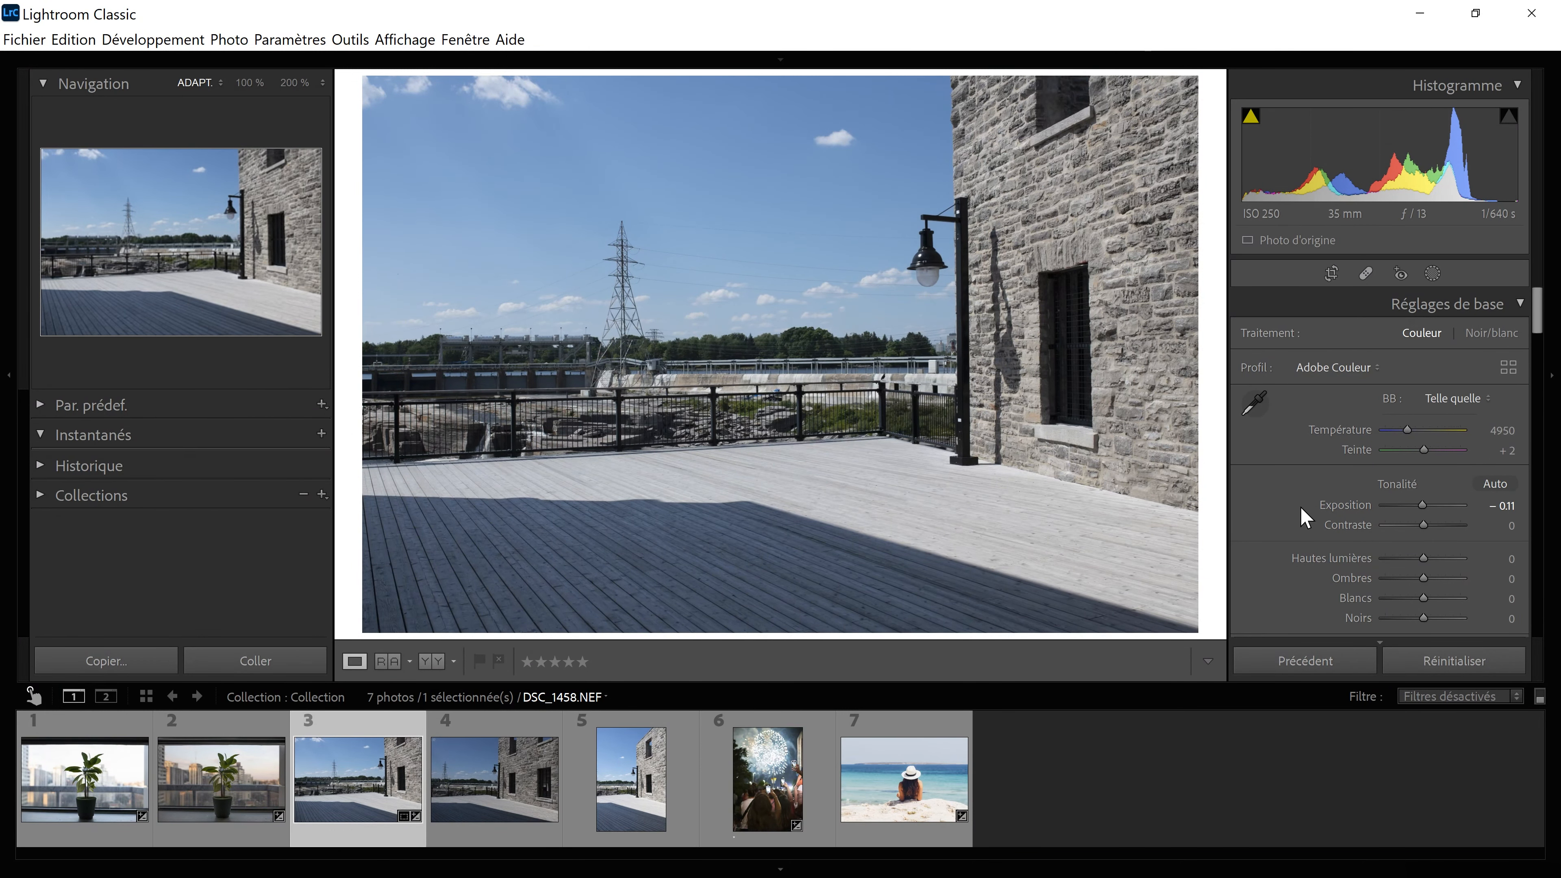
key("Right")
key("Right")
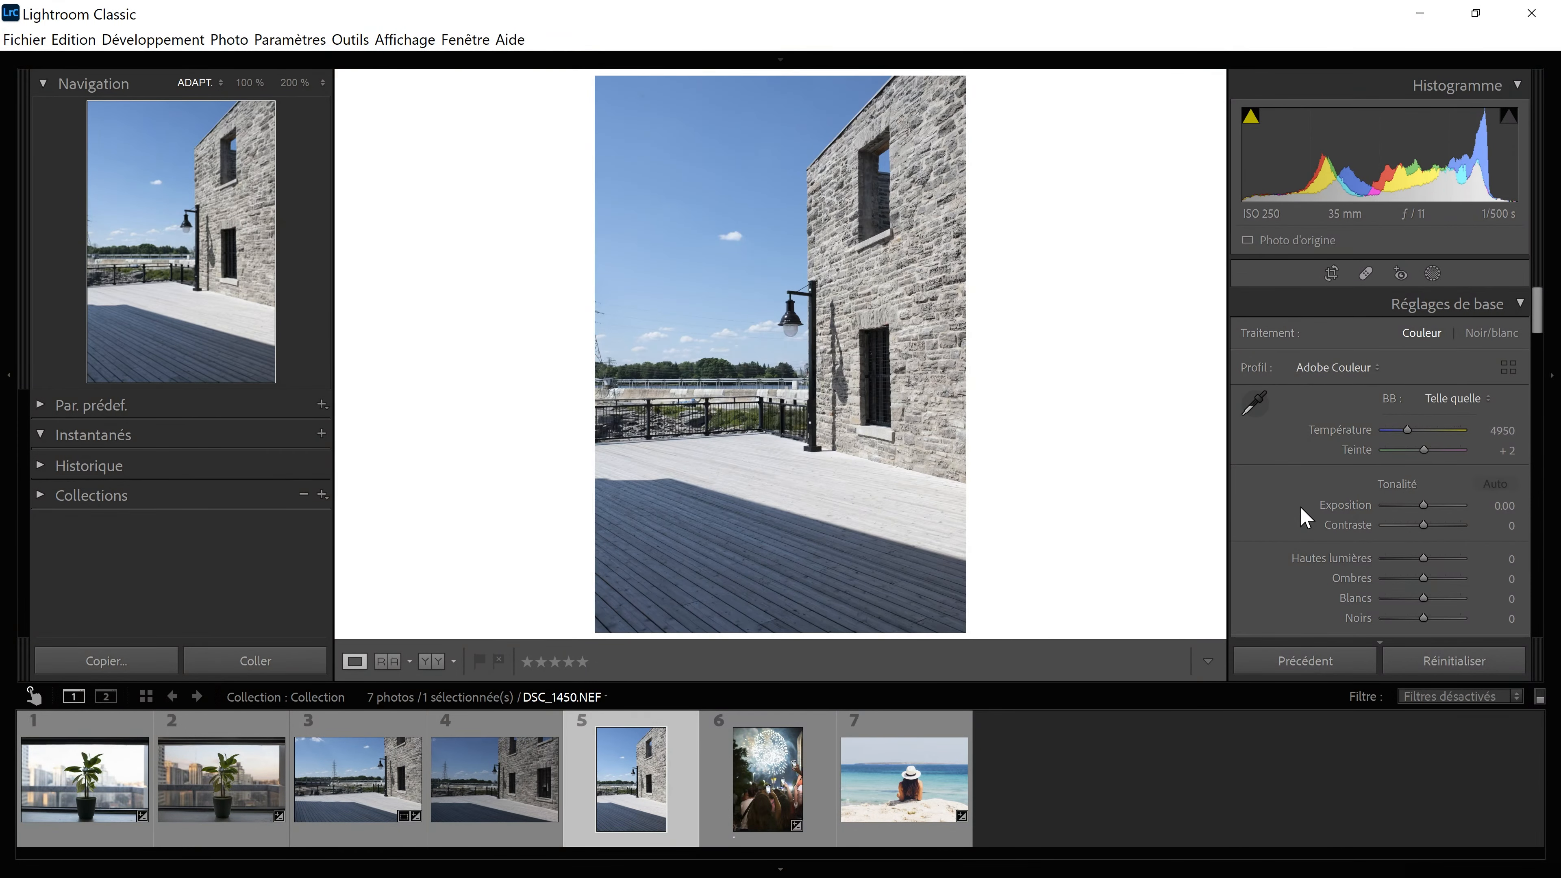
key("Left")
key("Left")
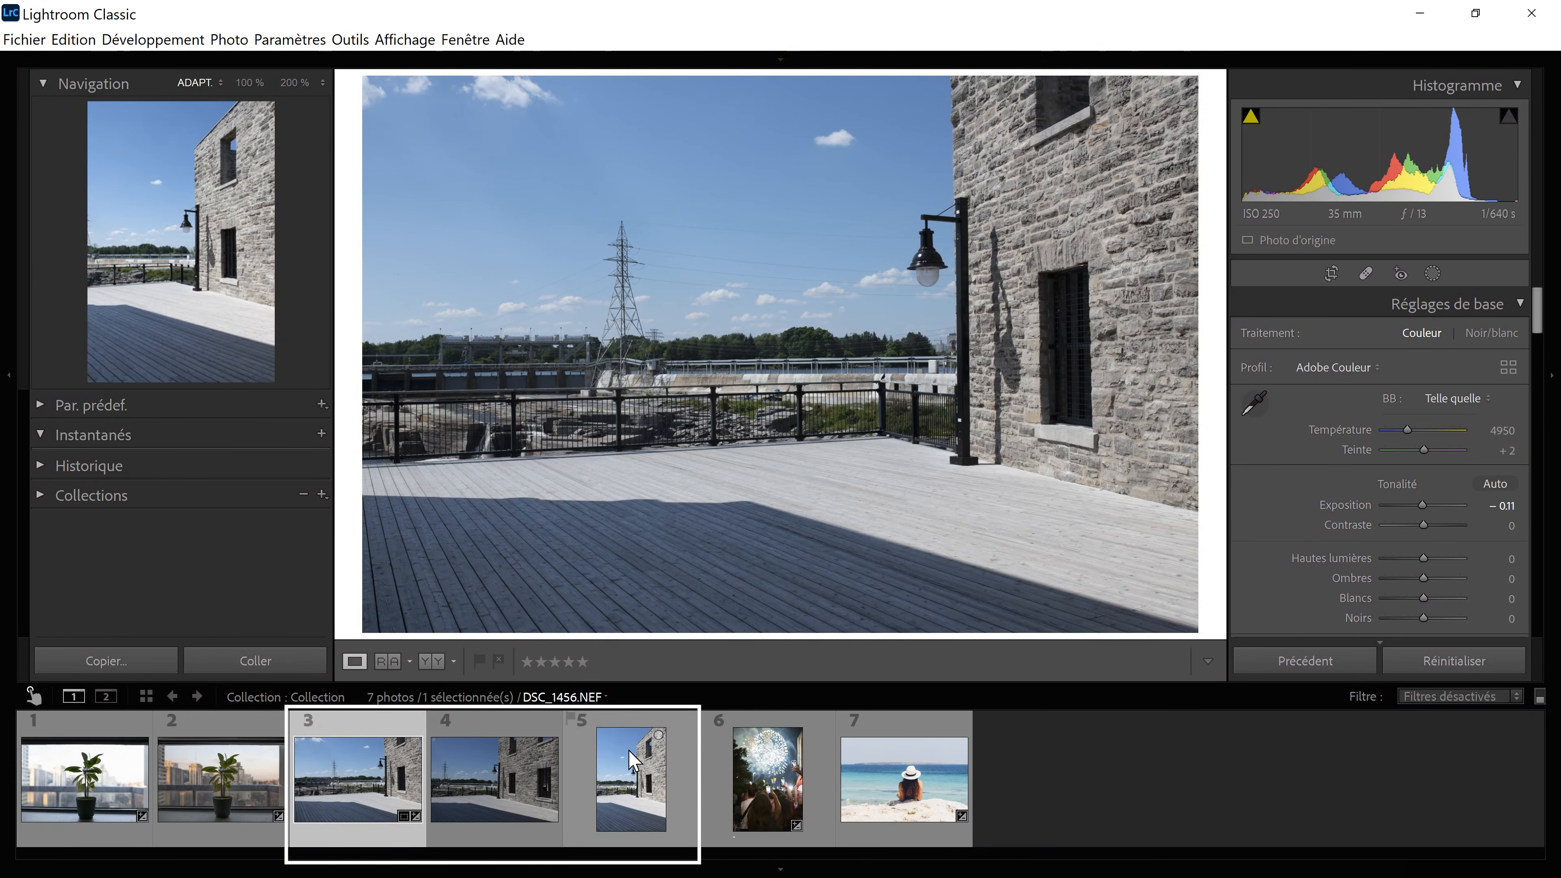
- Select the three stone-building photos with the first as reference and match their exposures with Reproduire toutes les expositions
left_click(633, 761, "shift")
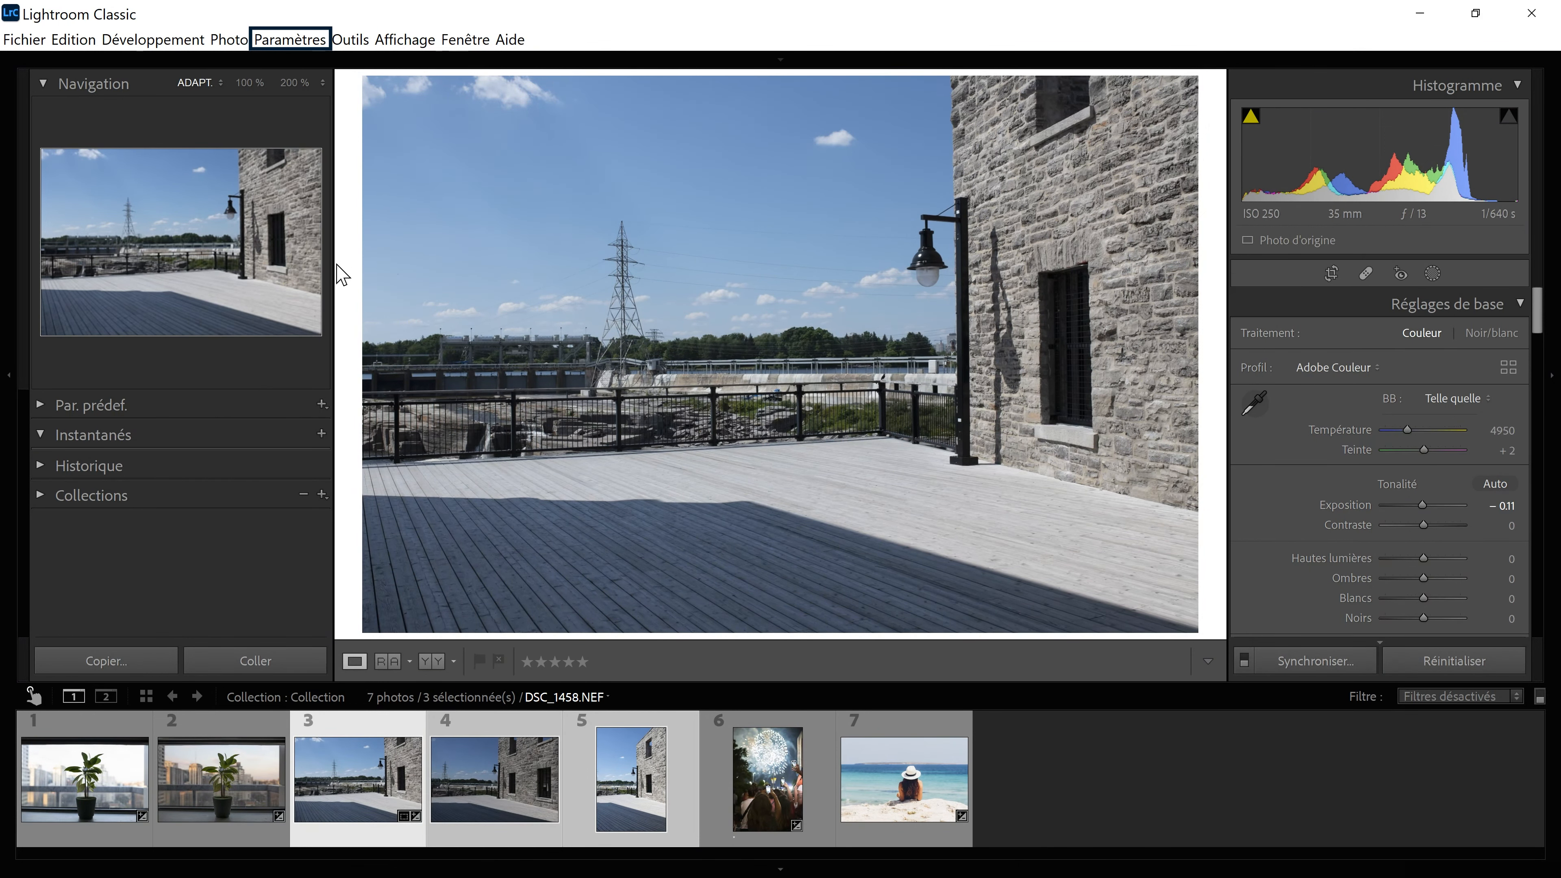
left_click(288, 49)
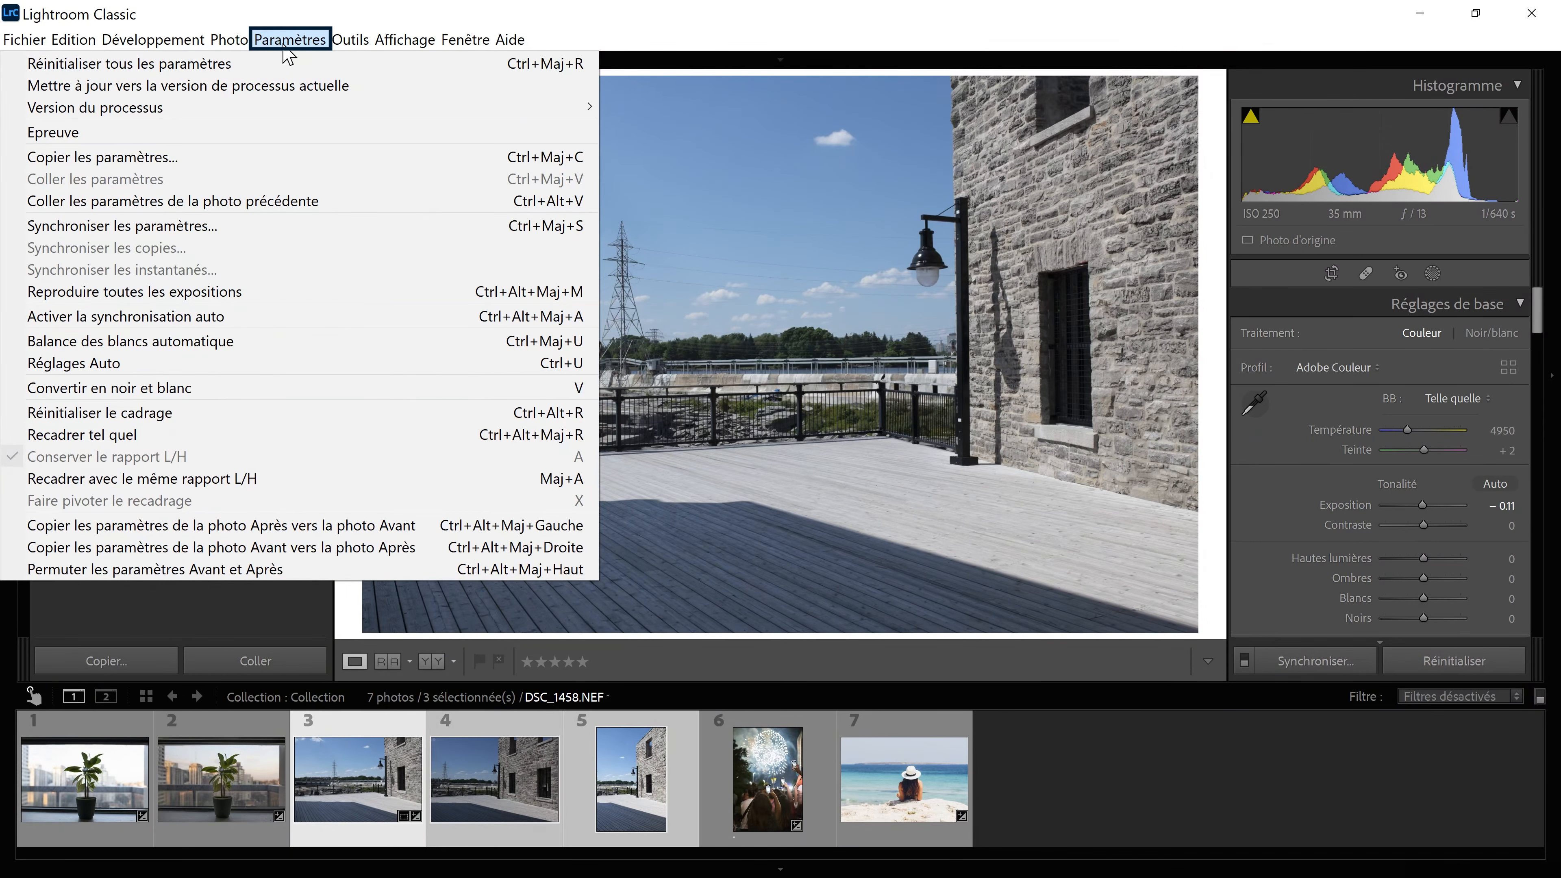
left_click(308, 294)
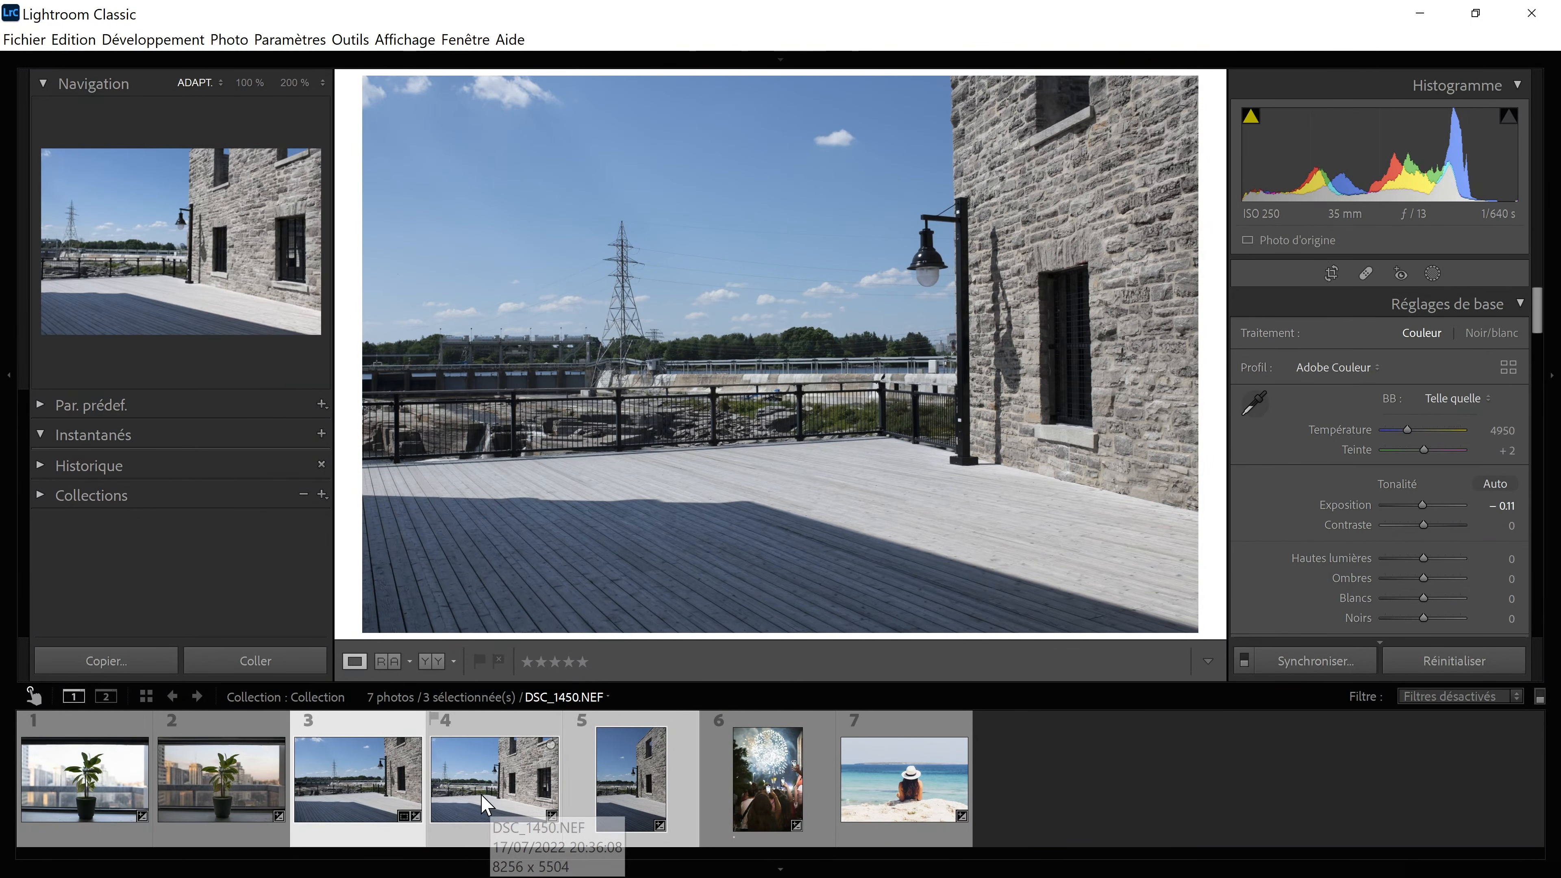
- Check the exposure matching on the second stone-building photo in a before/after comparison, and go on to the following photo
left_click(513, 777)
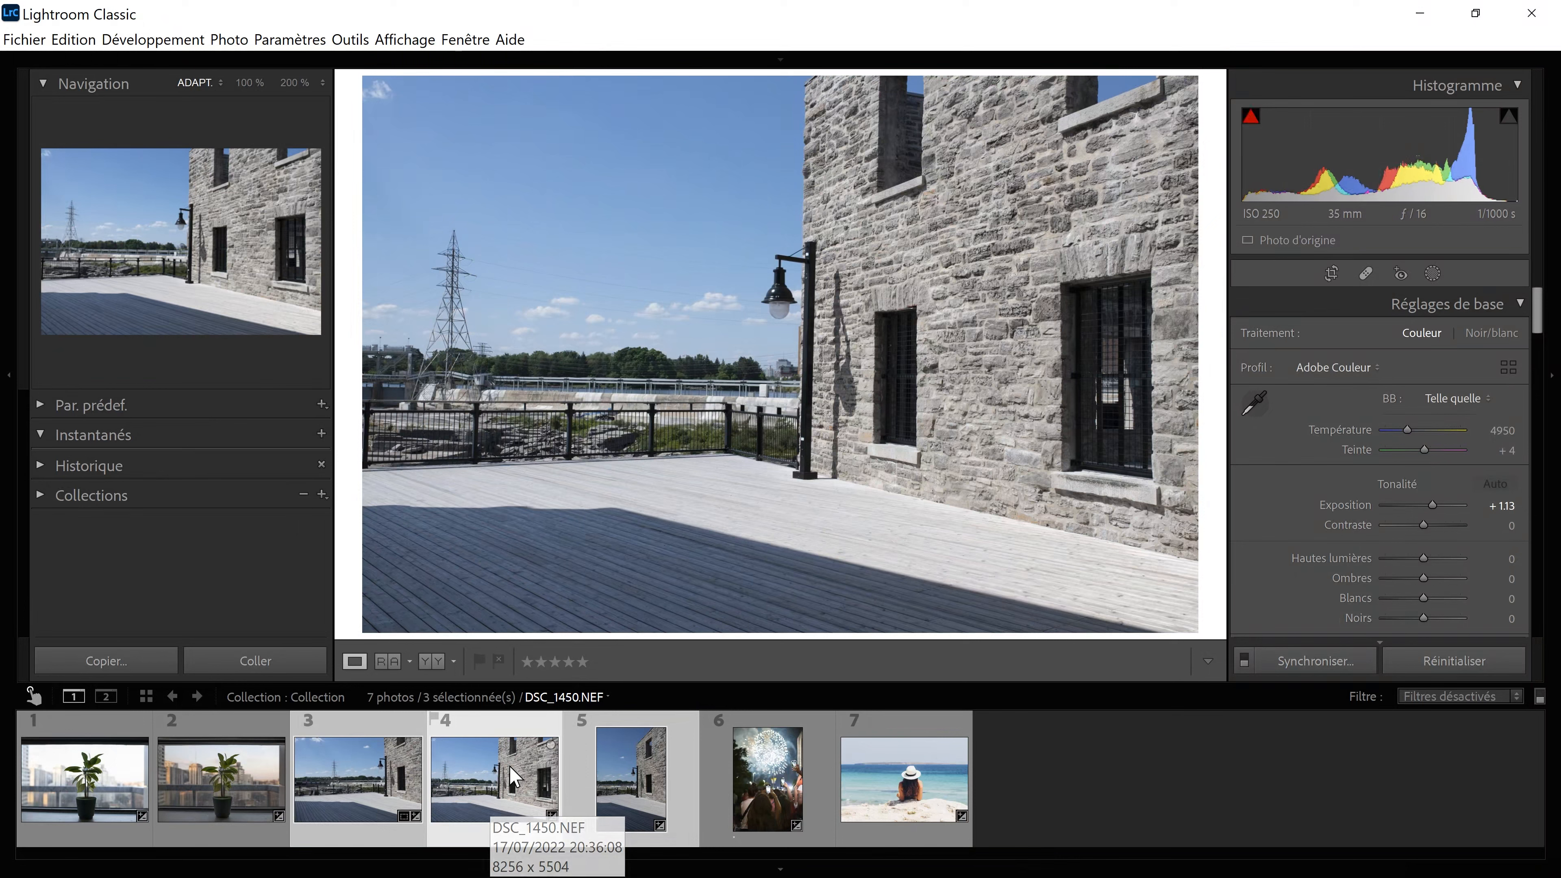
key("y")
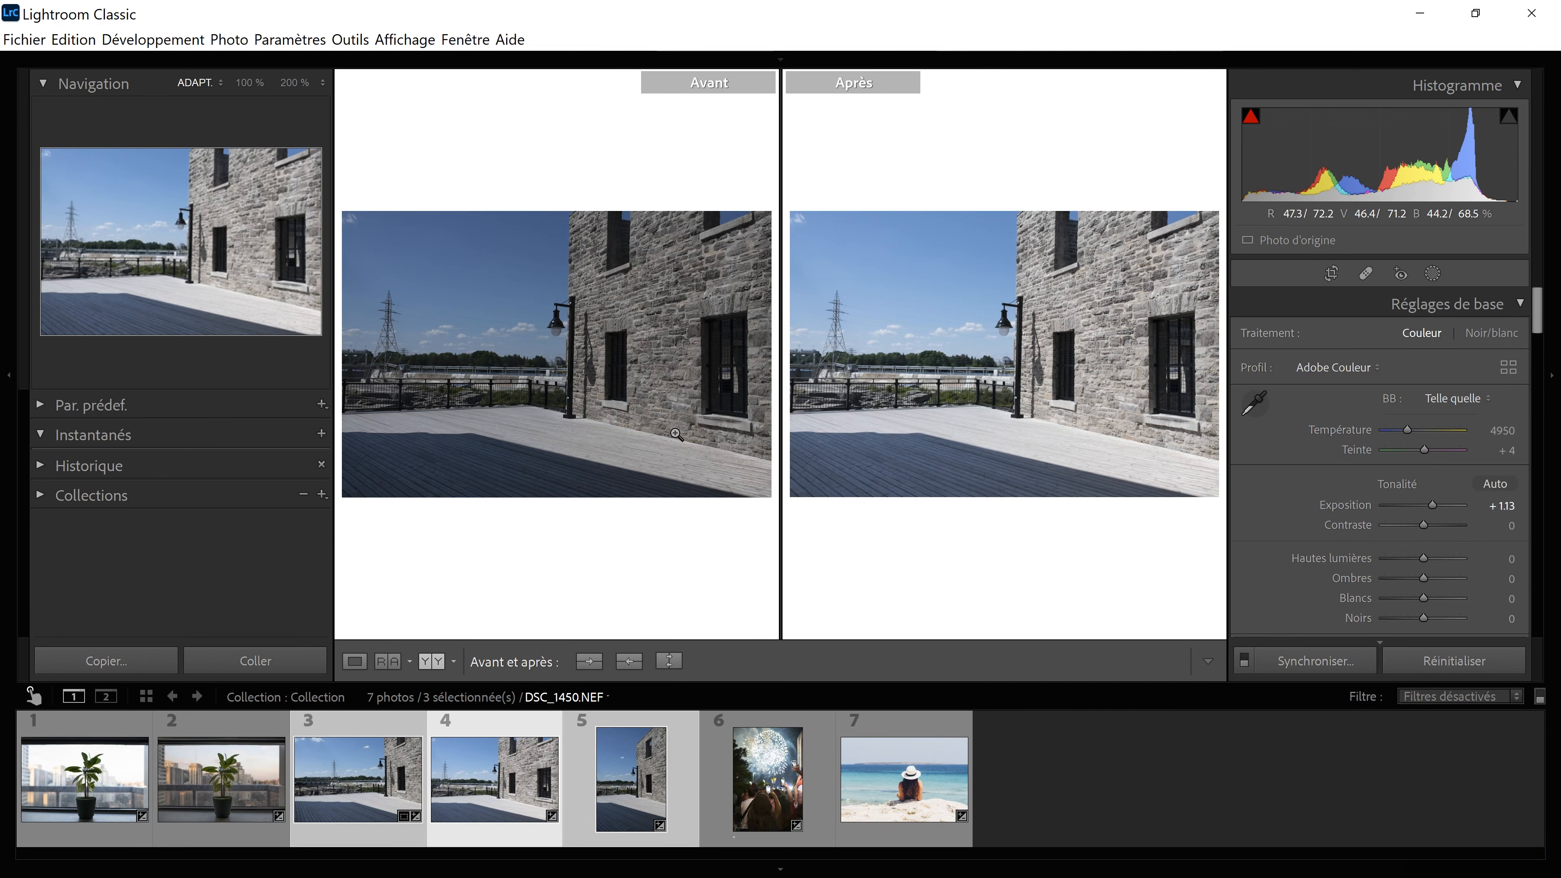
key("Right")
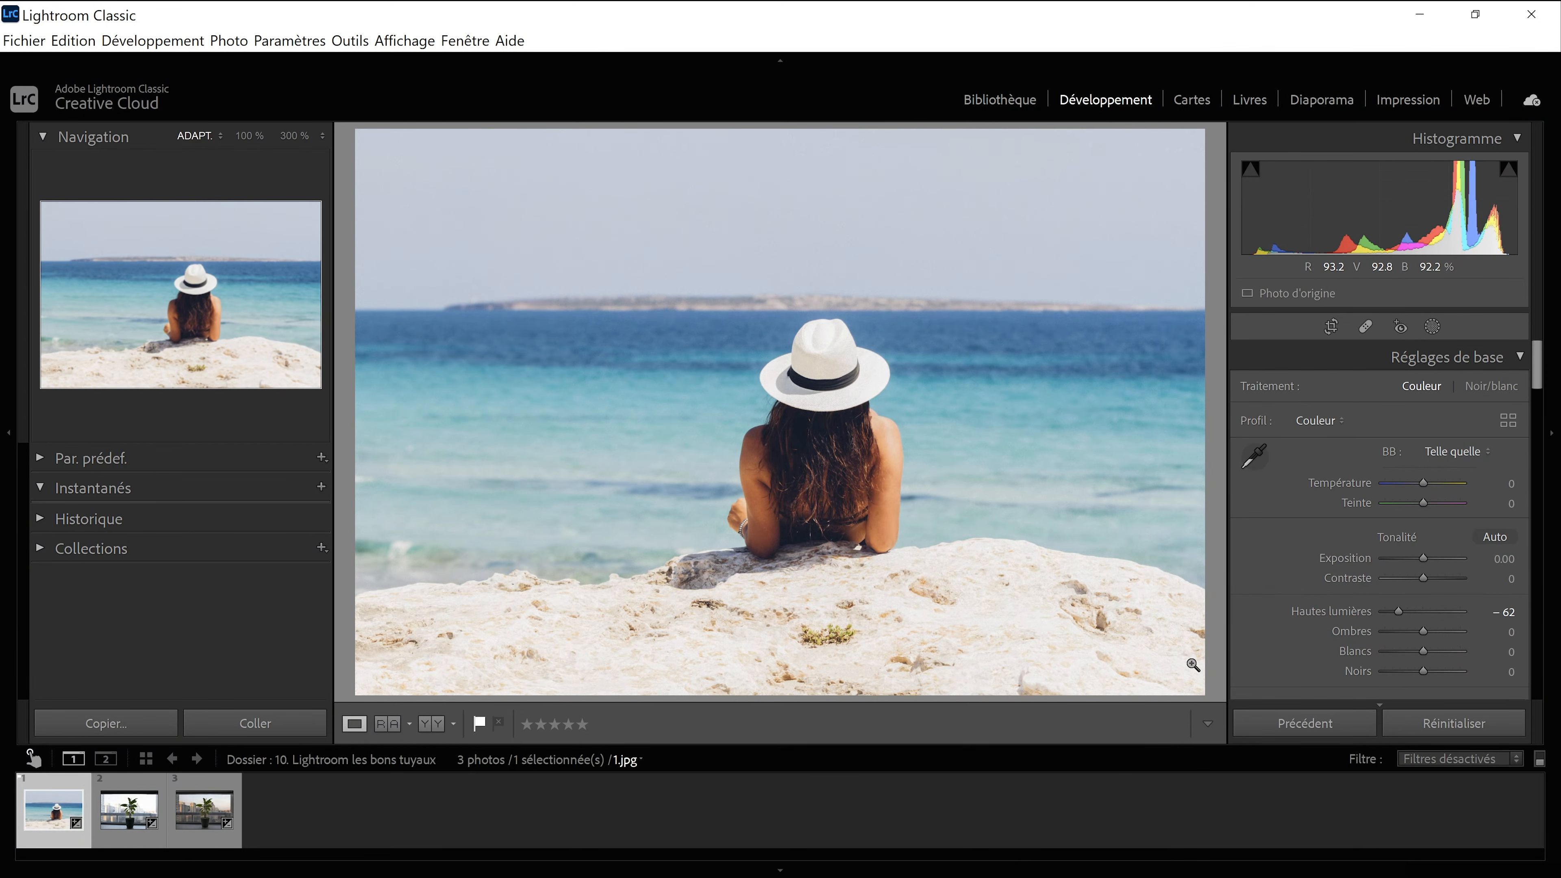
- View the beach photo with the interface dimmed and fully blacked out, and restore the normal interface lighting
key("l")
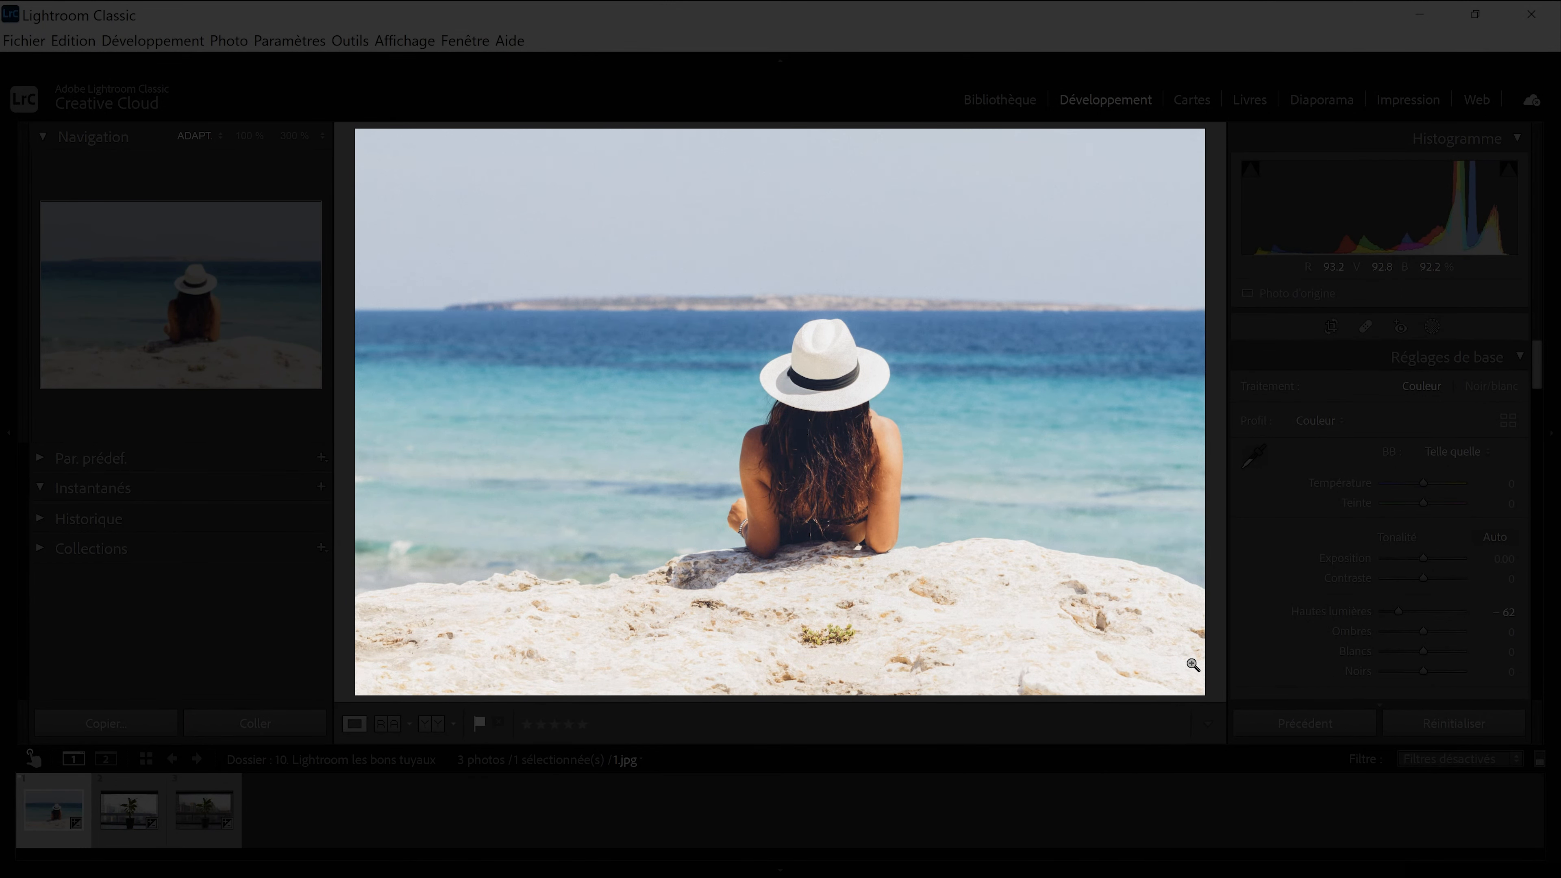
key("l")
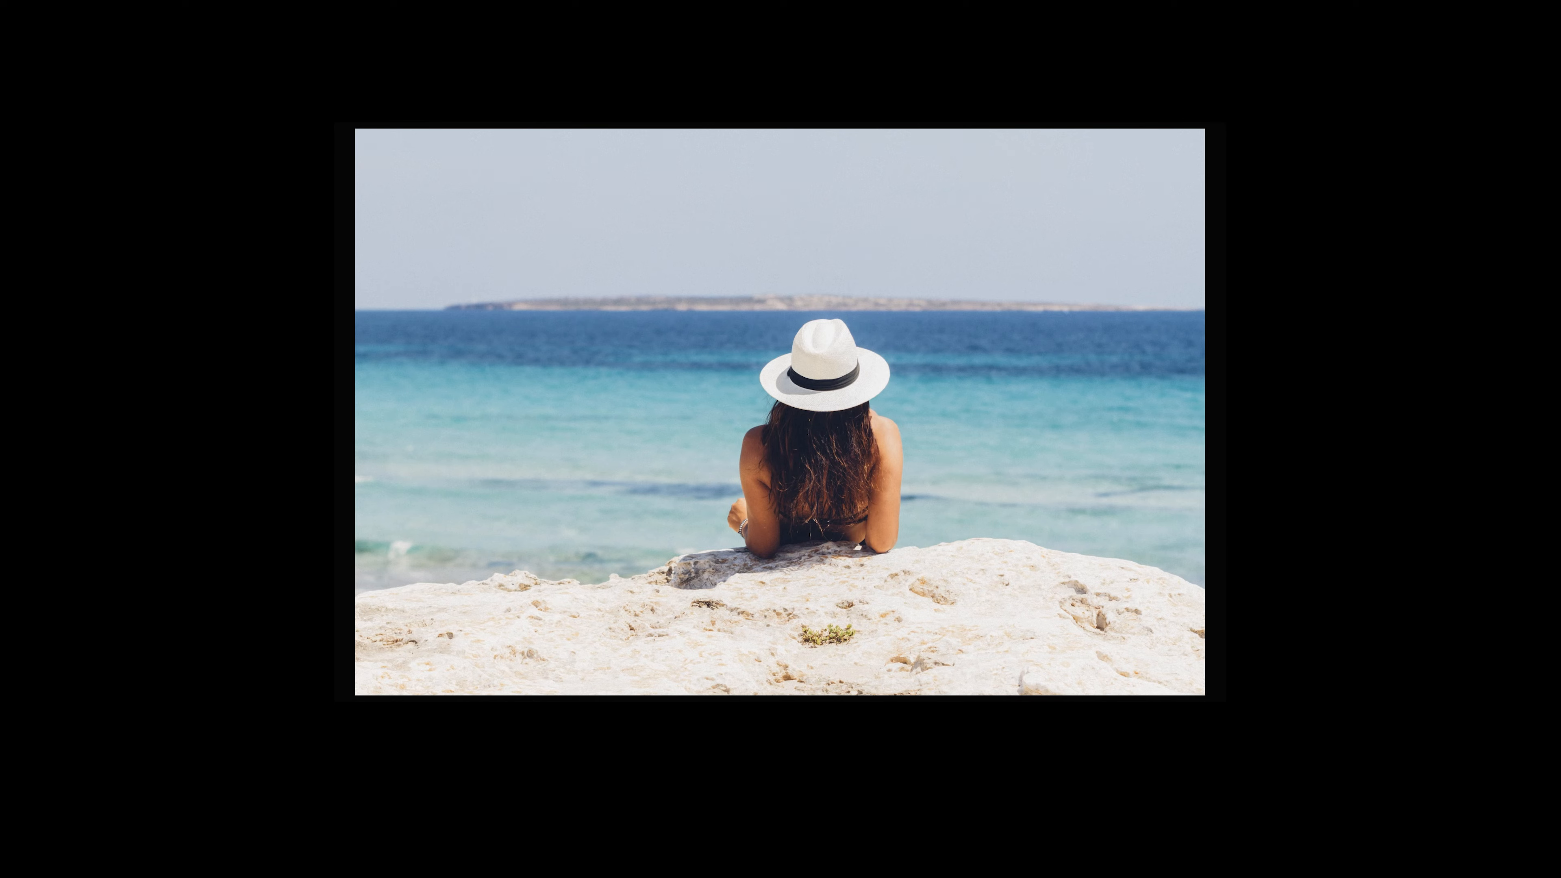
key("l")
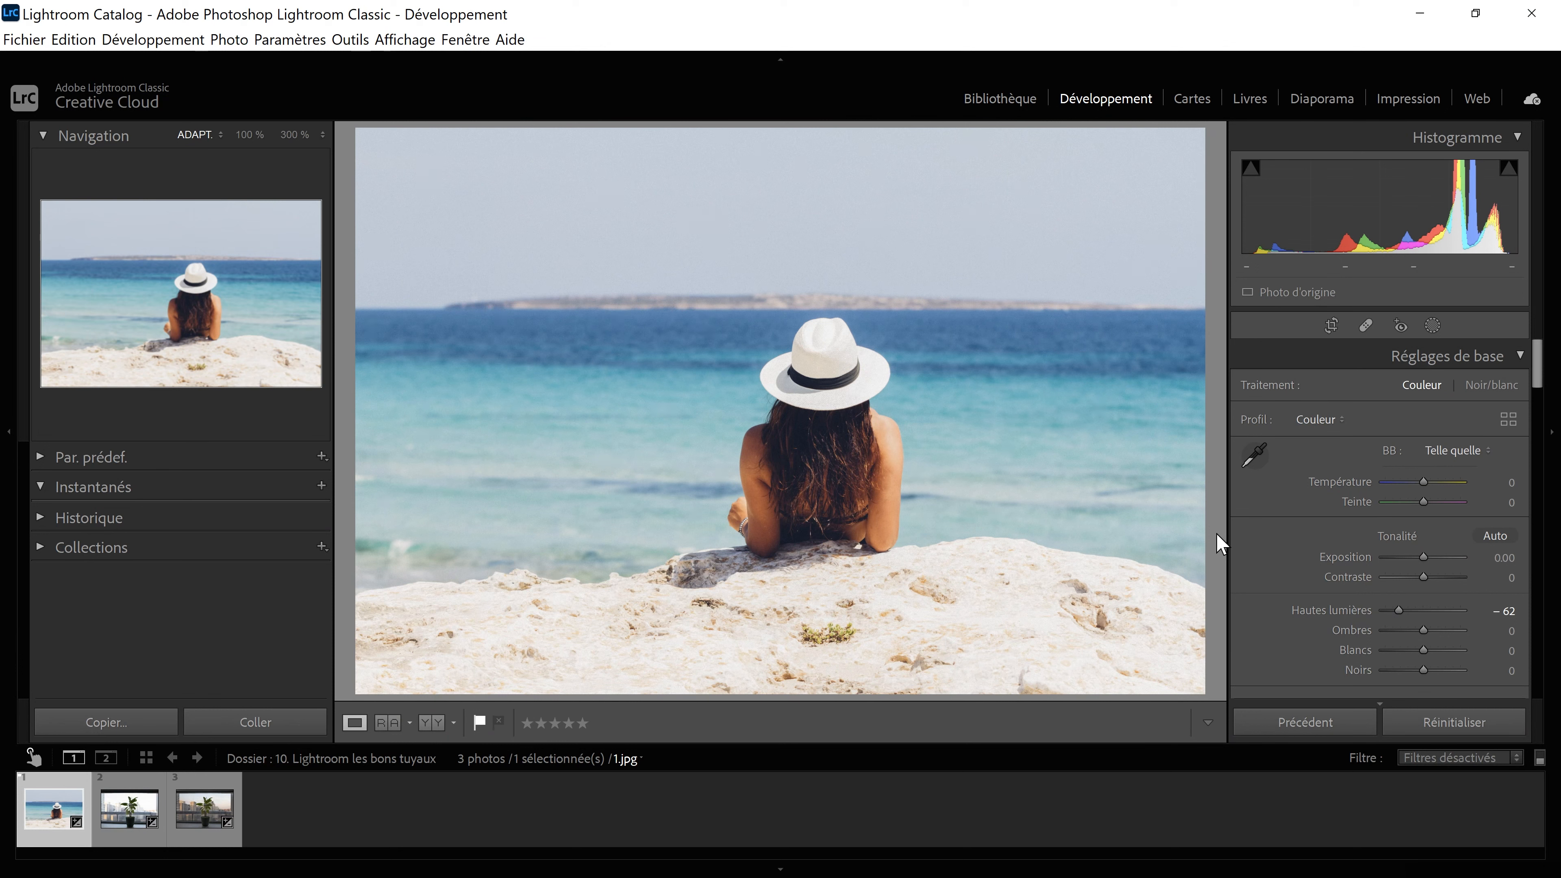
- Set the background colour around the beach photo to Blanc (white)
right_click(1221, 543)
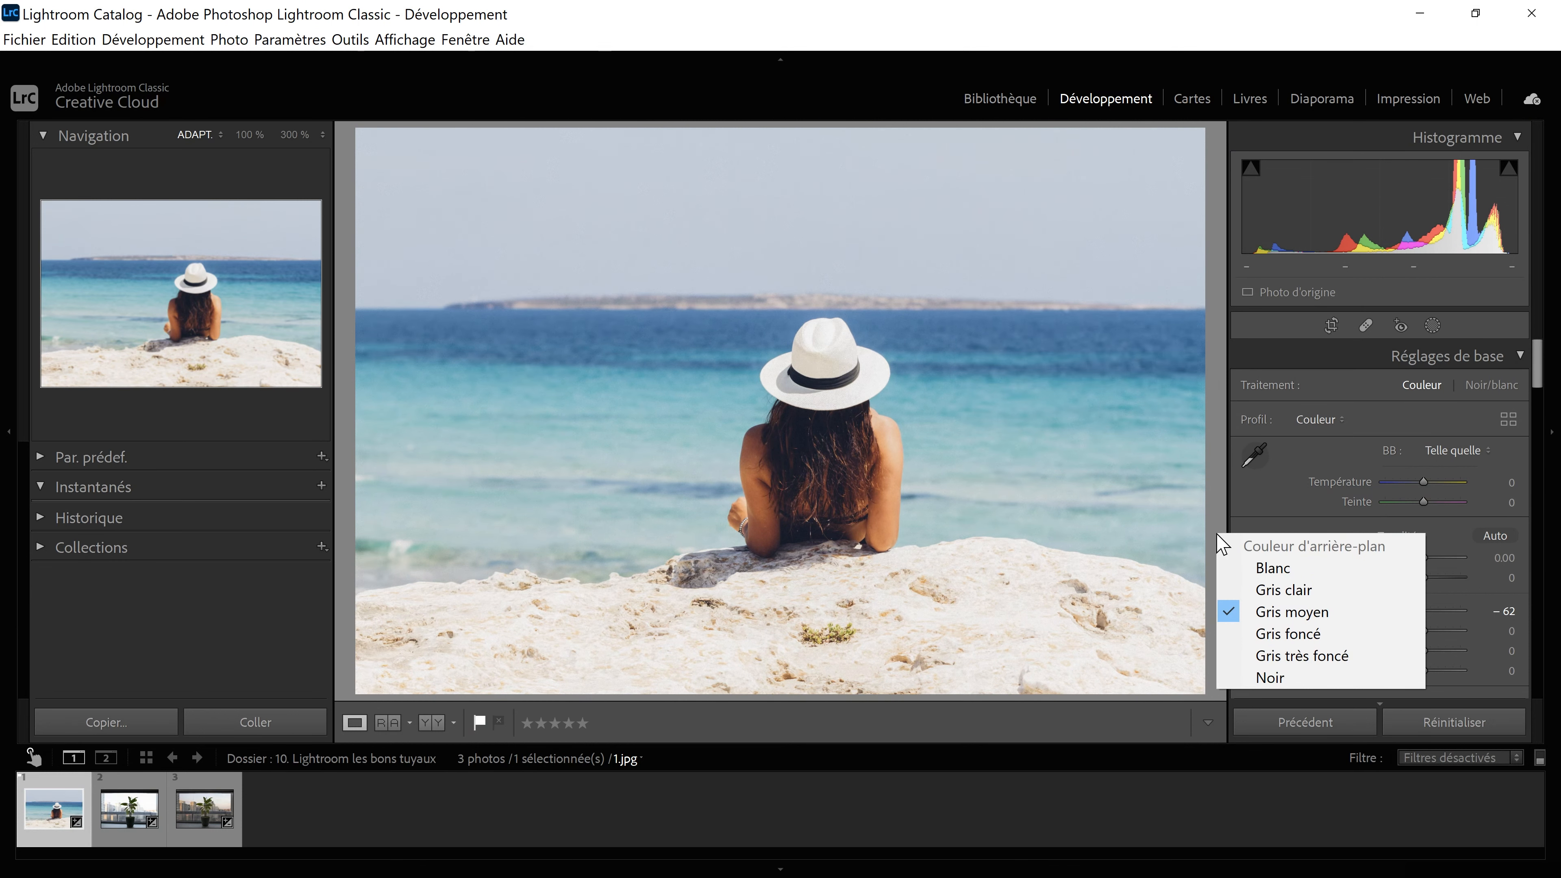
left_click(1263, 569)
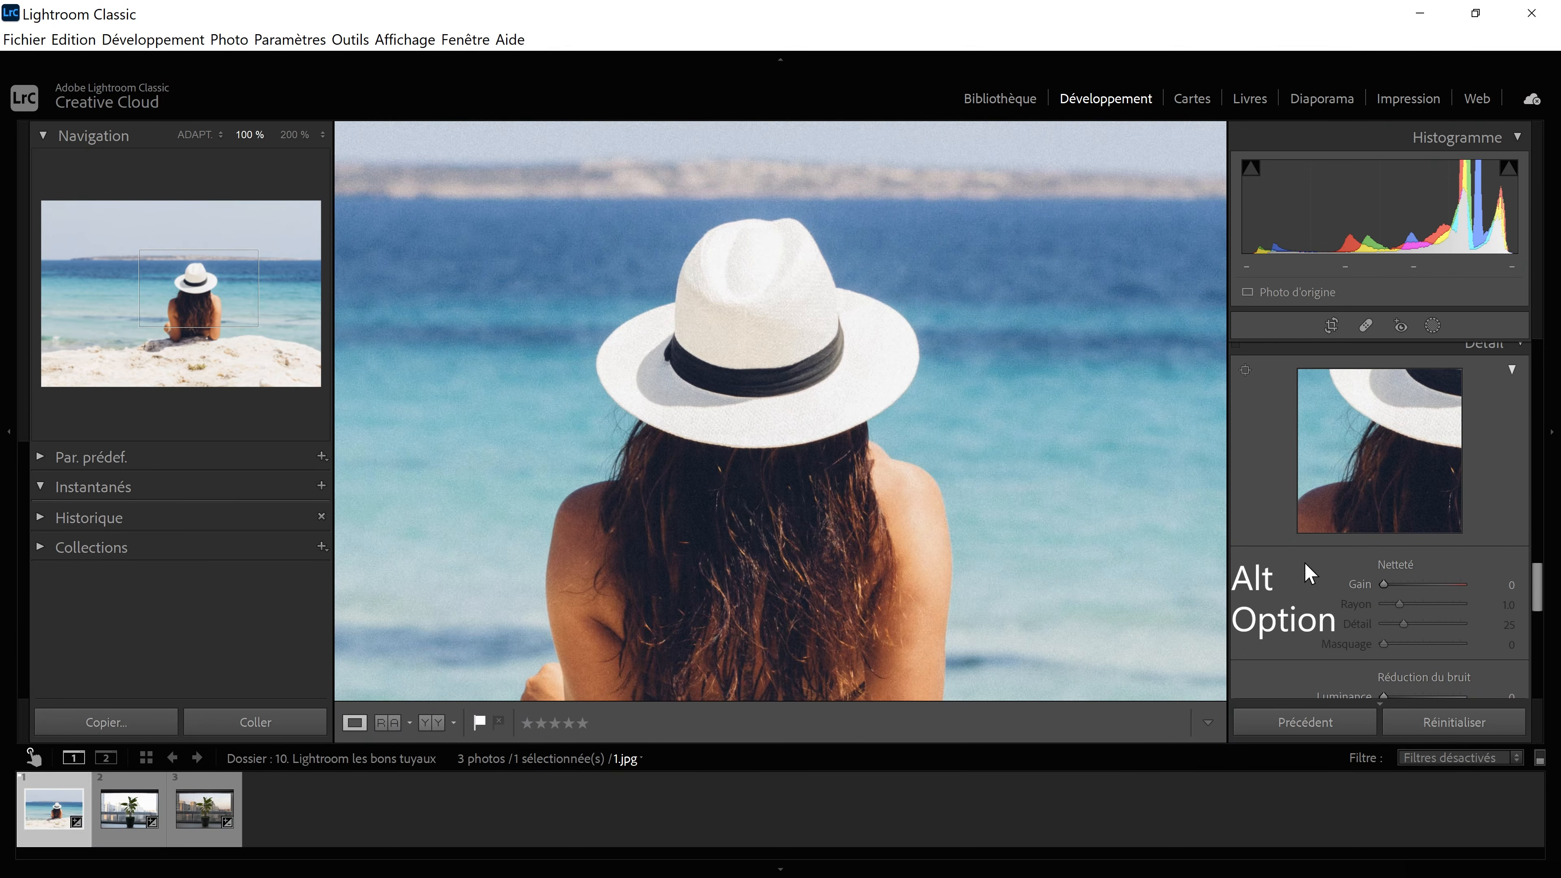
- Set the beach photo's sharpening Gain to 22 while using the black-and-white preview
key("alt")
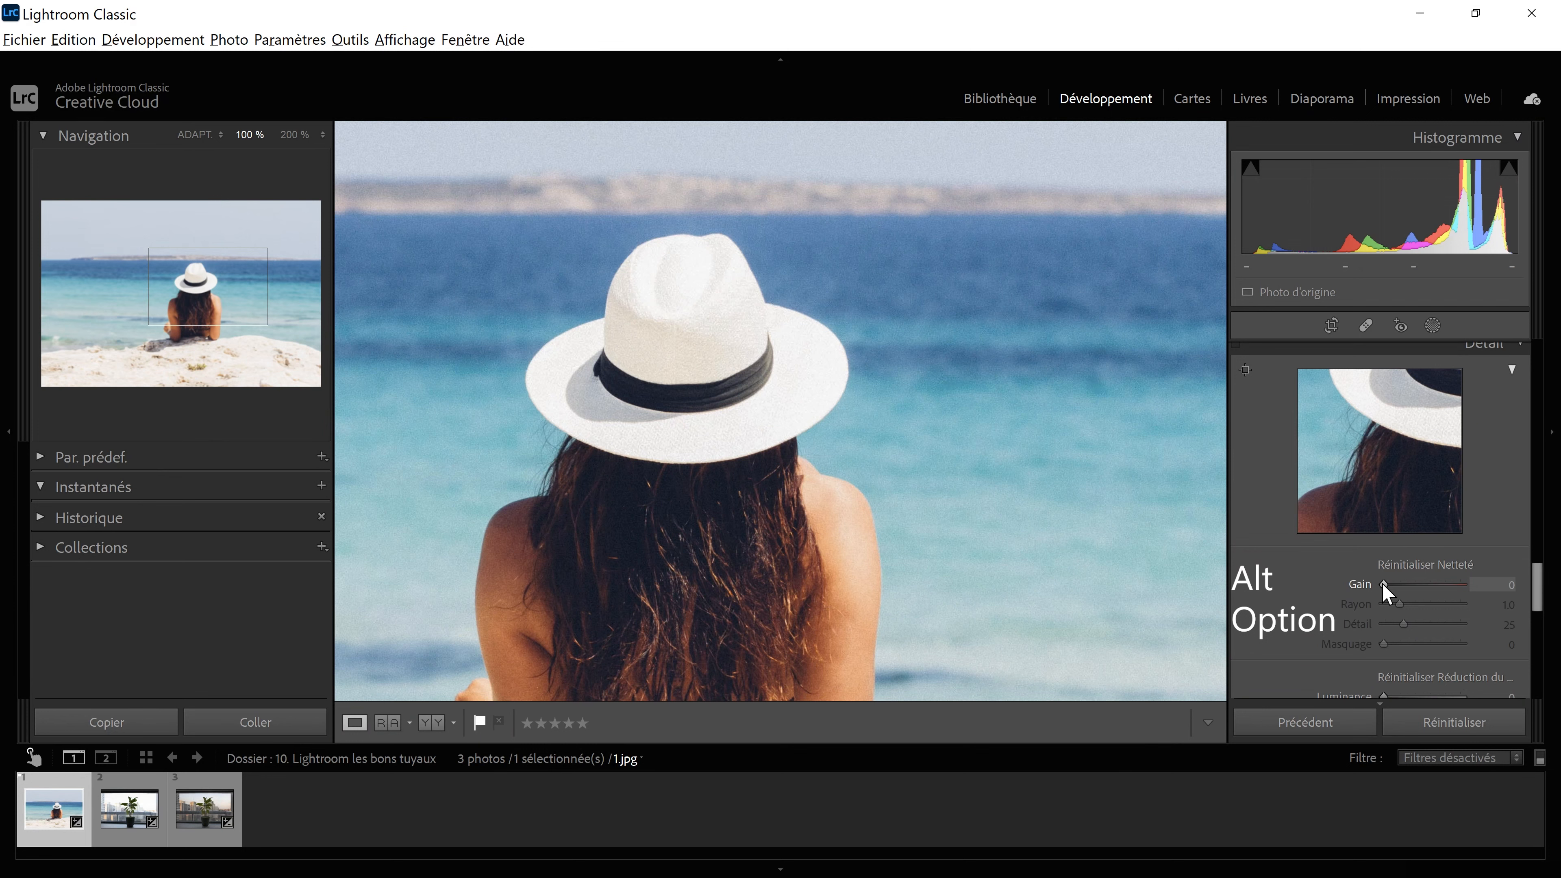
left_click_drag(1383, 584, 1393, 581)
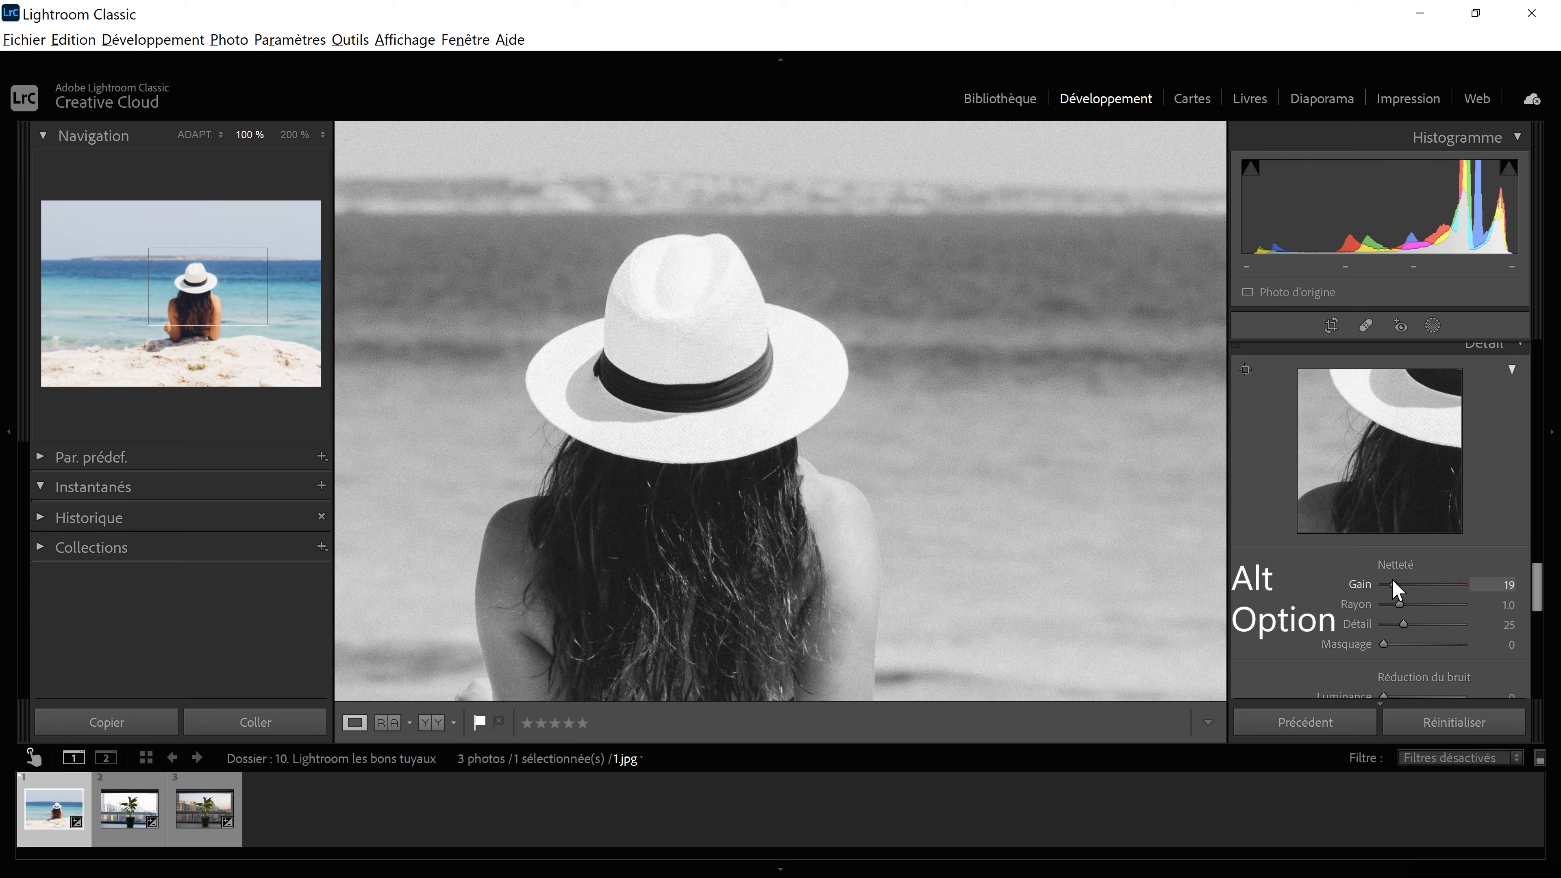
mouse_move(1393, 581)
left_mouse_down()
mouse_move(1490, 589)
mouse_move(1370, 593)
mouse_move(1465, 597)
mouse_move(1394, 584)
left_mouse_up()
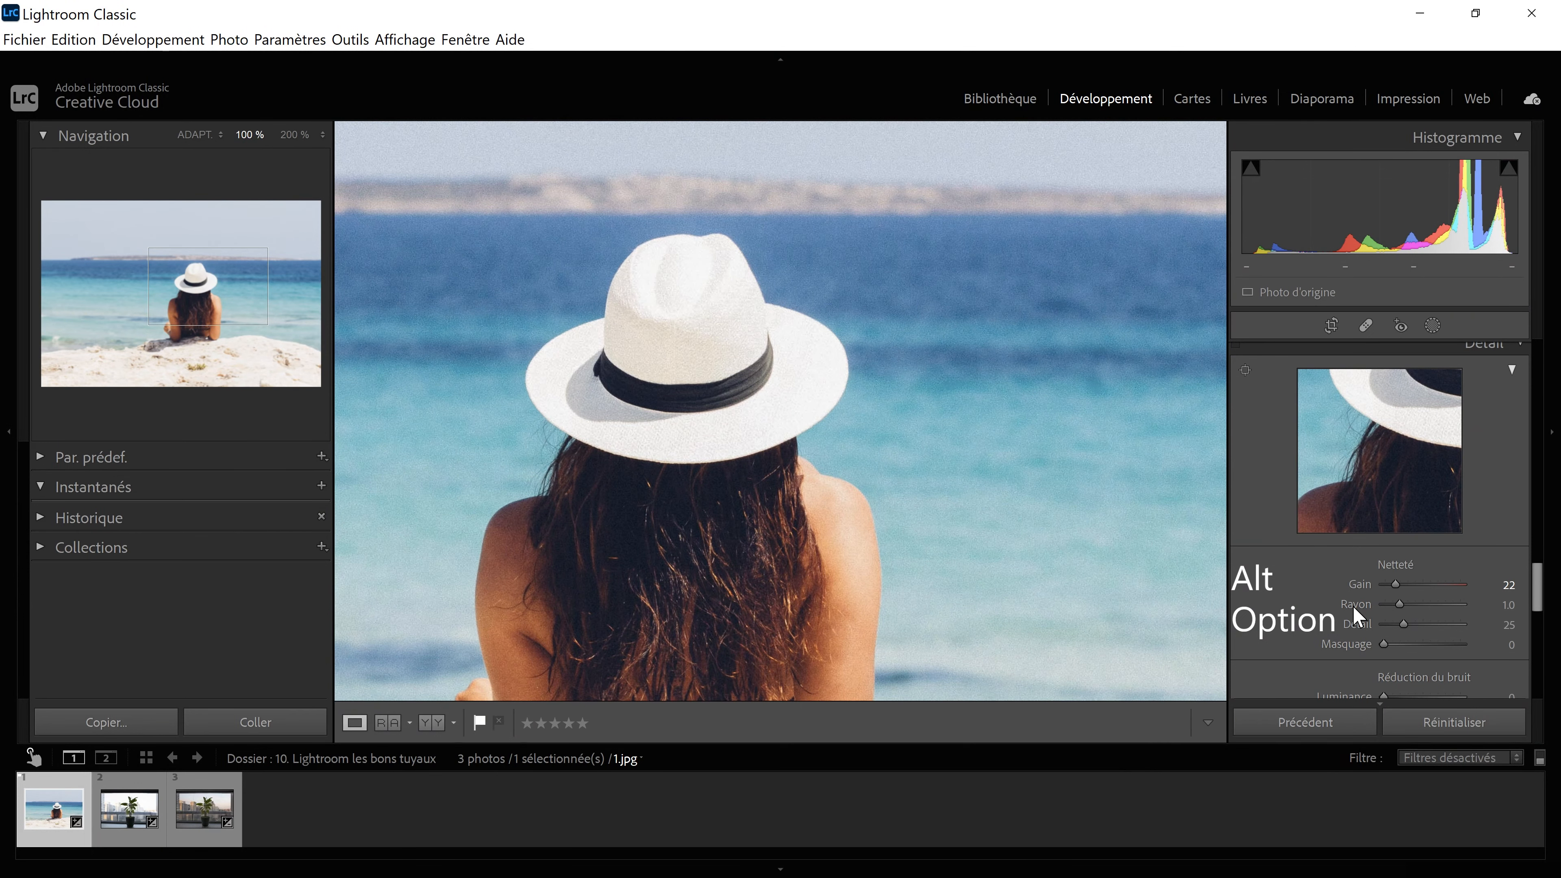
- Test the sharpening Rayon at its 3.0 maximum with the edge preview, and set it to 1.2
key("alt")
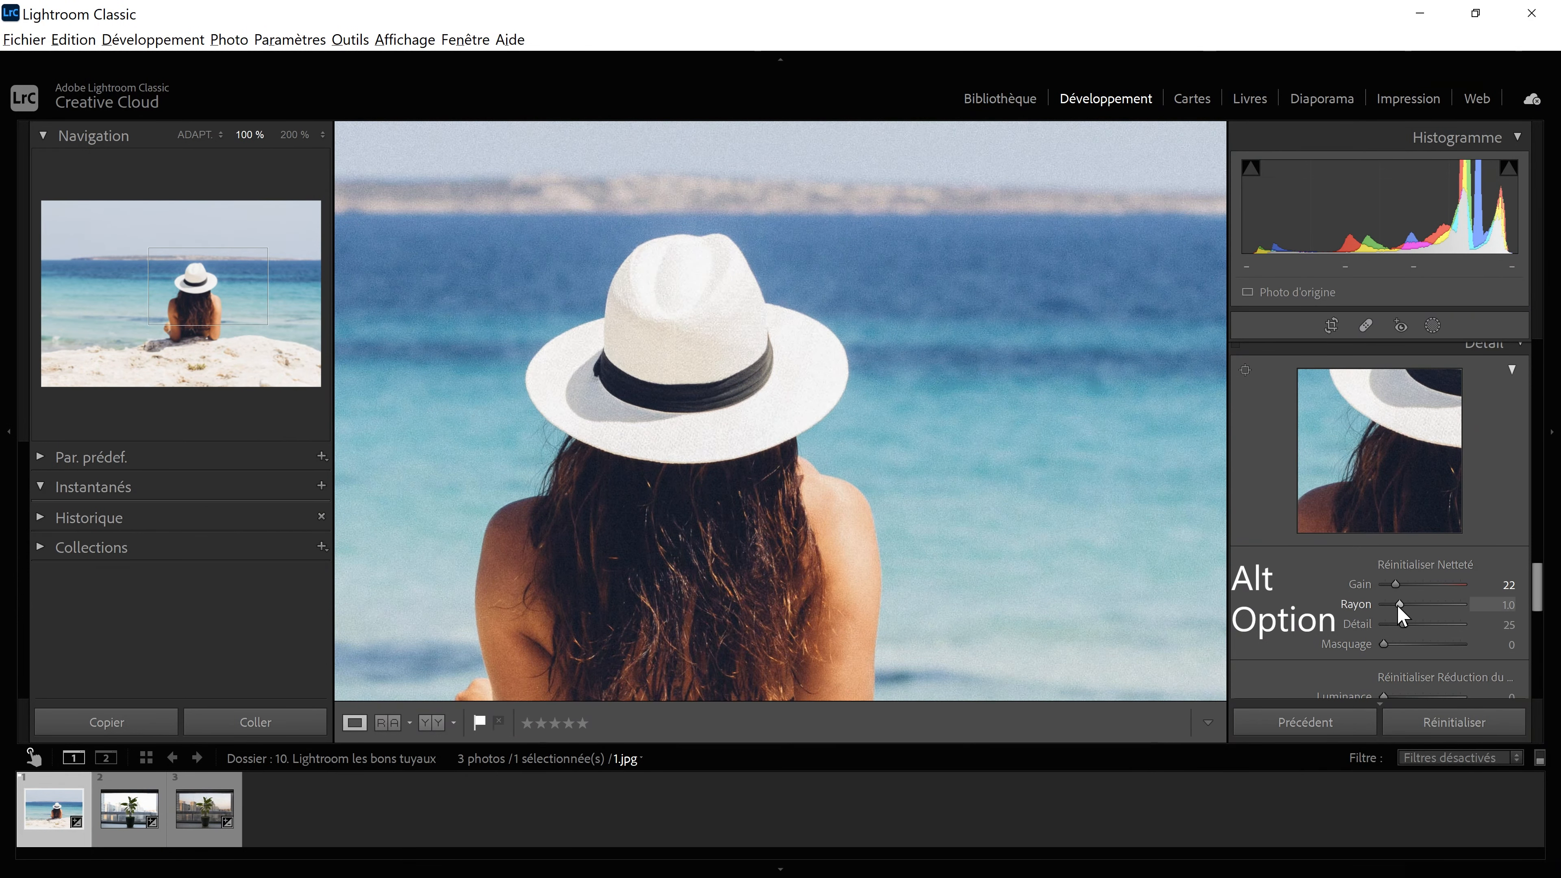
left_click_drag(1399, 605, 1516, 608)
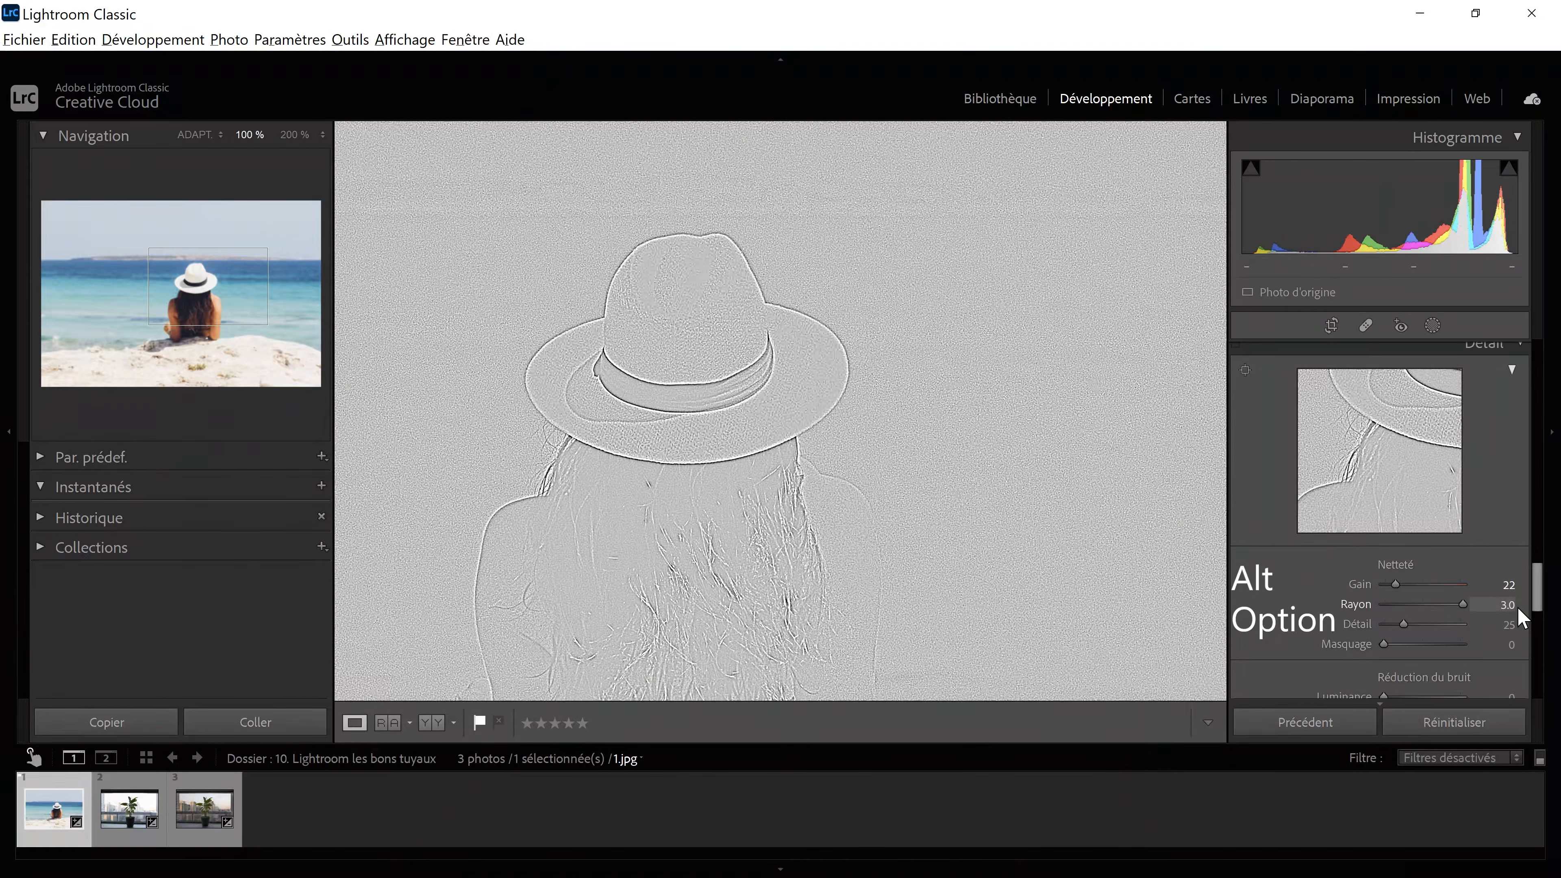
left_click_drag(1517, 606, 1369, 631)
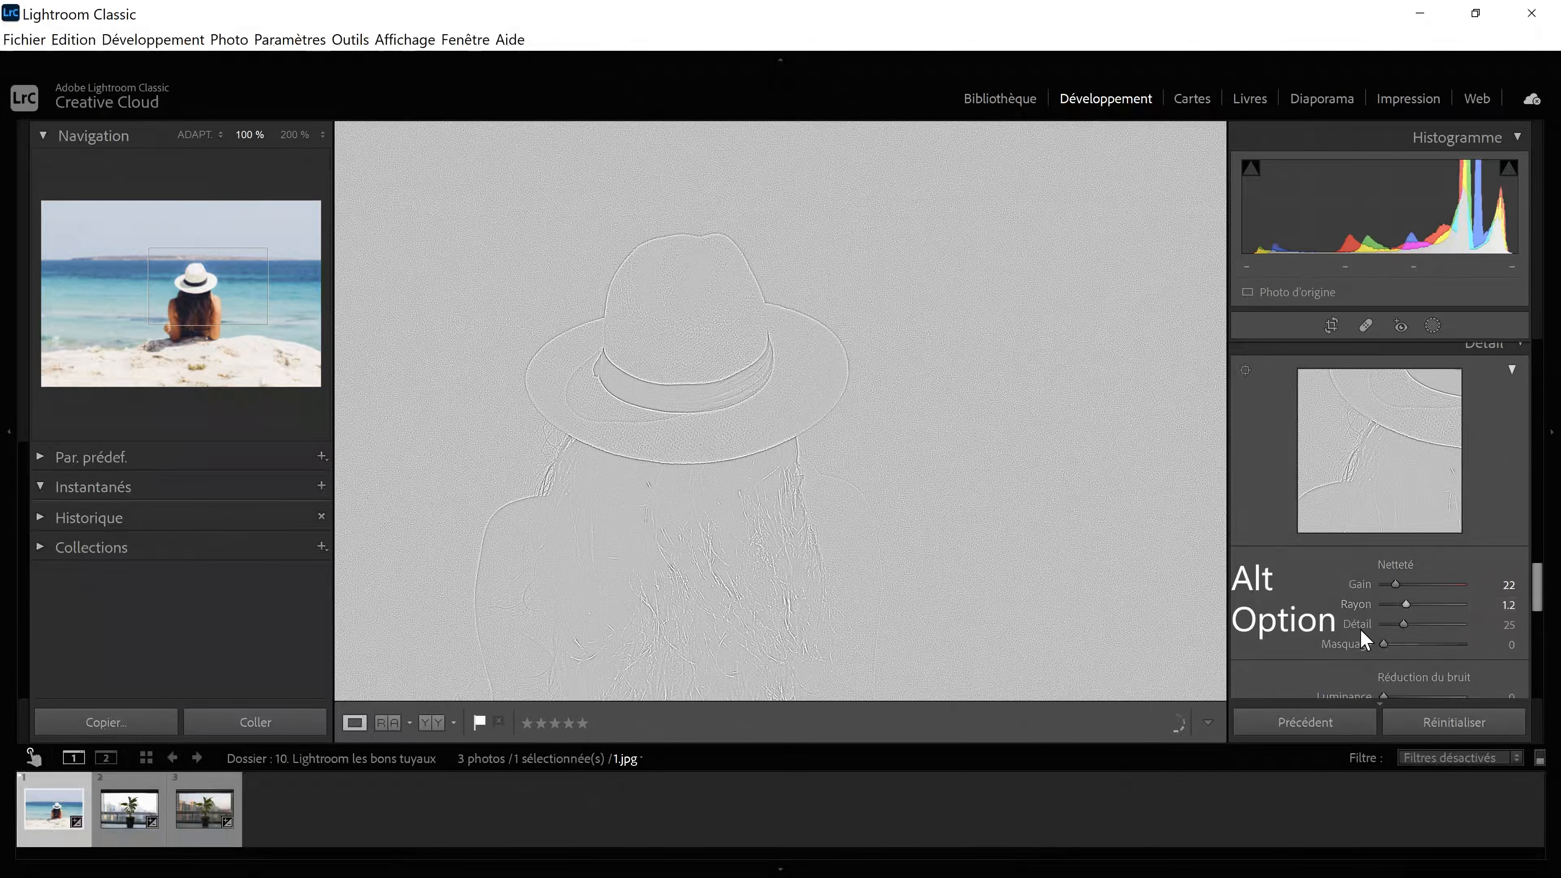
- Test a high sharpening Détail value with the edge preview, and set it to 29
key("alt")
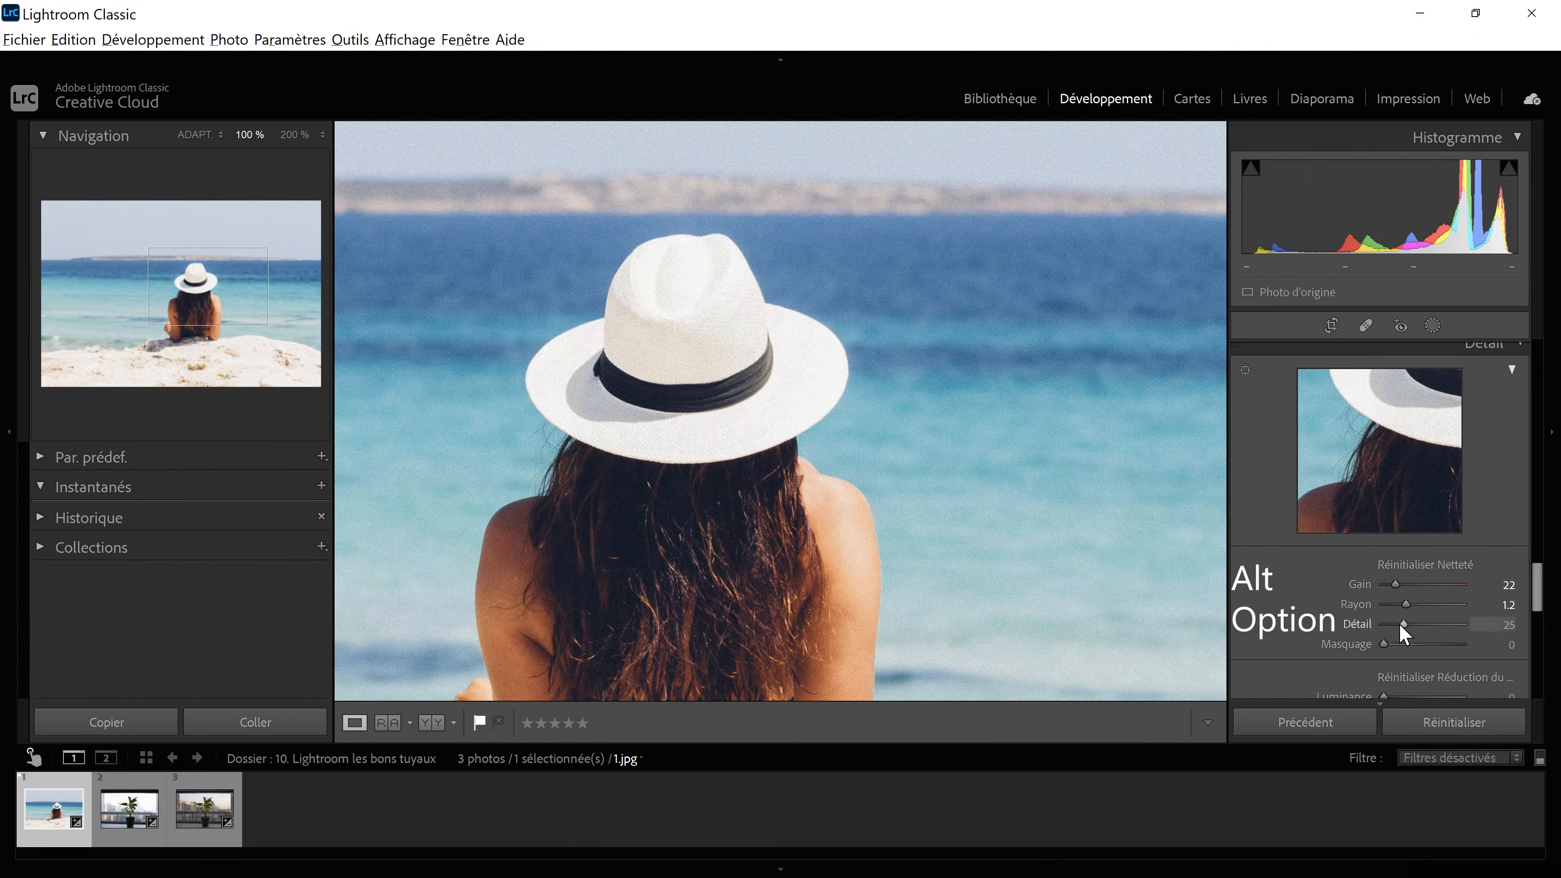
left_click_drag(1405, 624, 1486, 623)
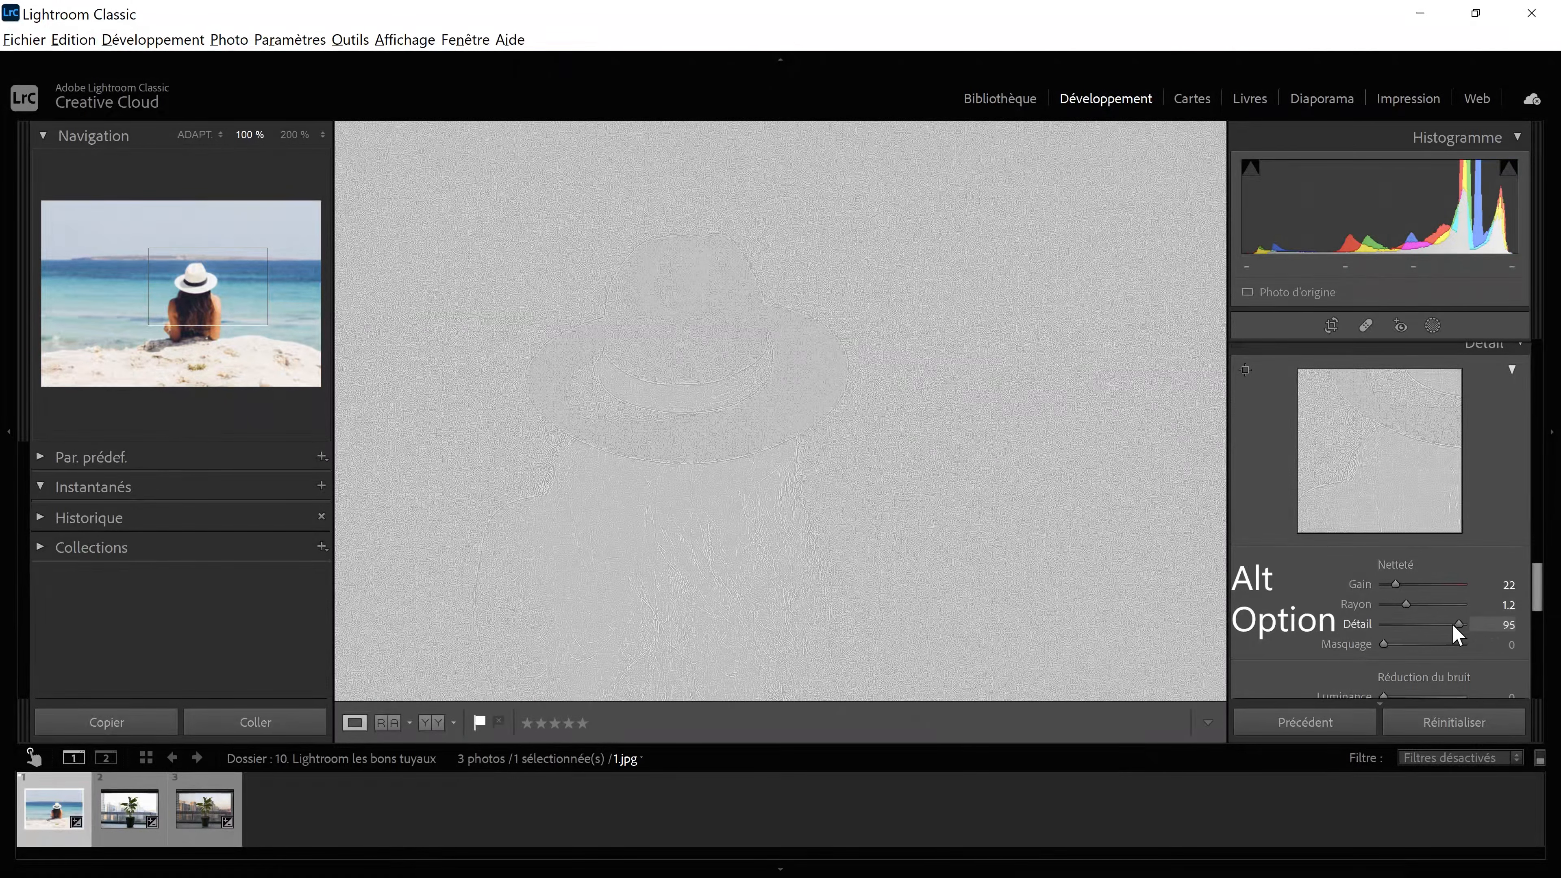
left_click_drag(1453, 626, 1411, 634)
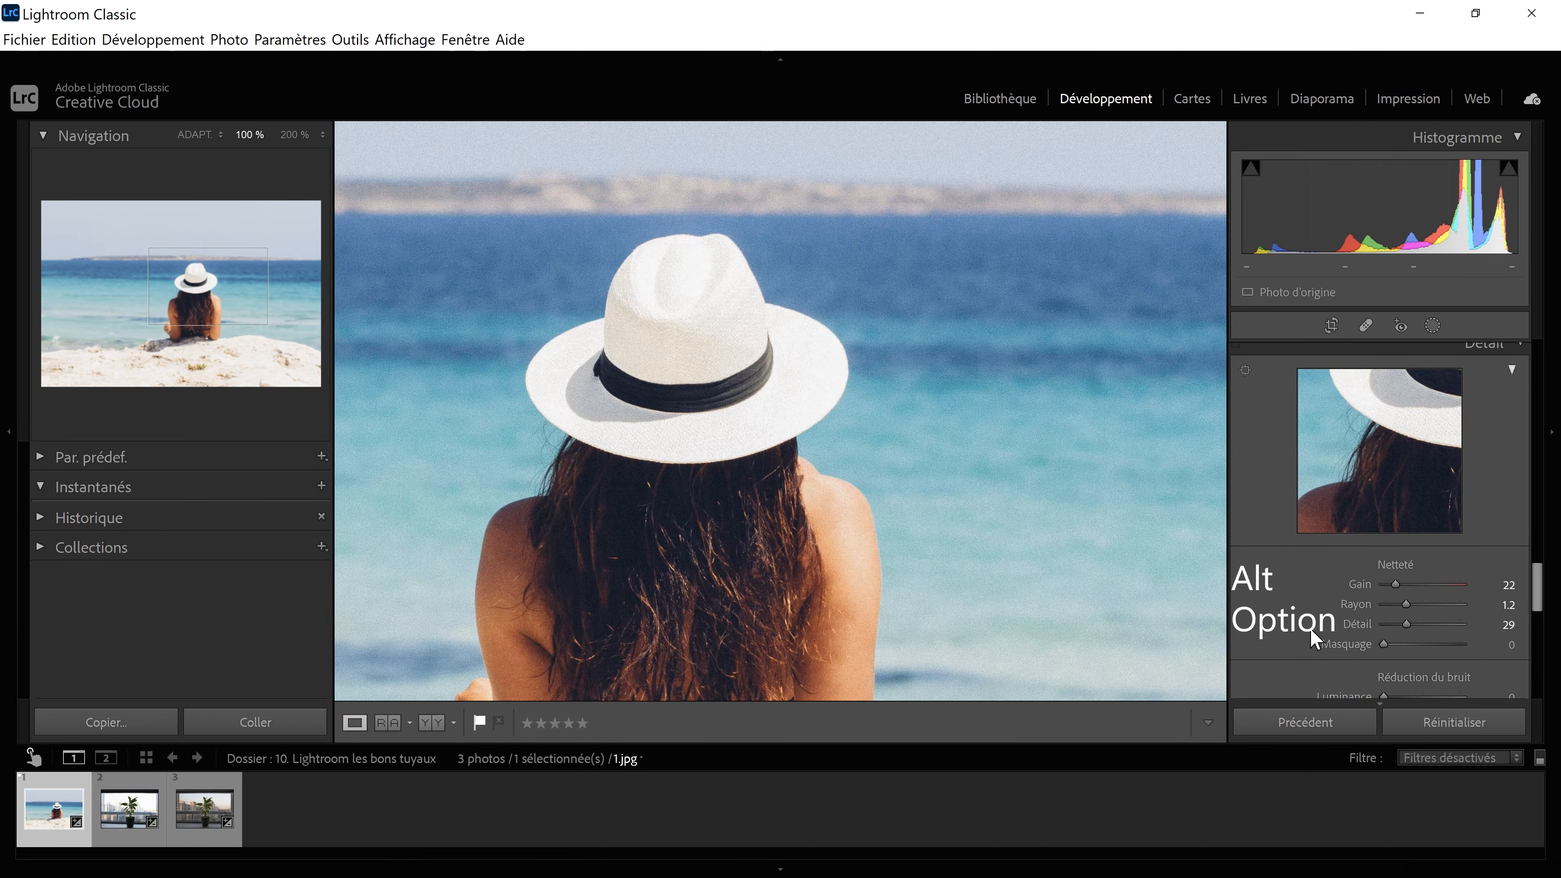
- Raise the beach photo's sharpening Masquage while using the black-and-white mask preview
key("alt")
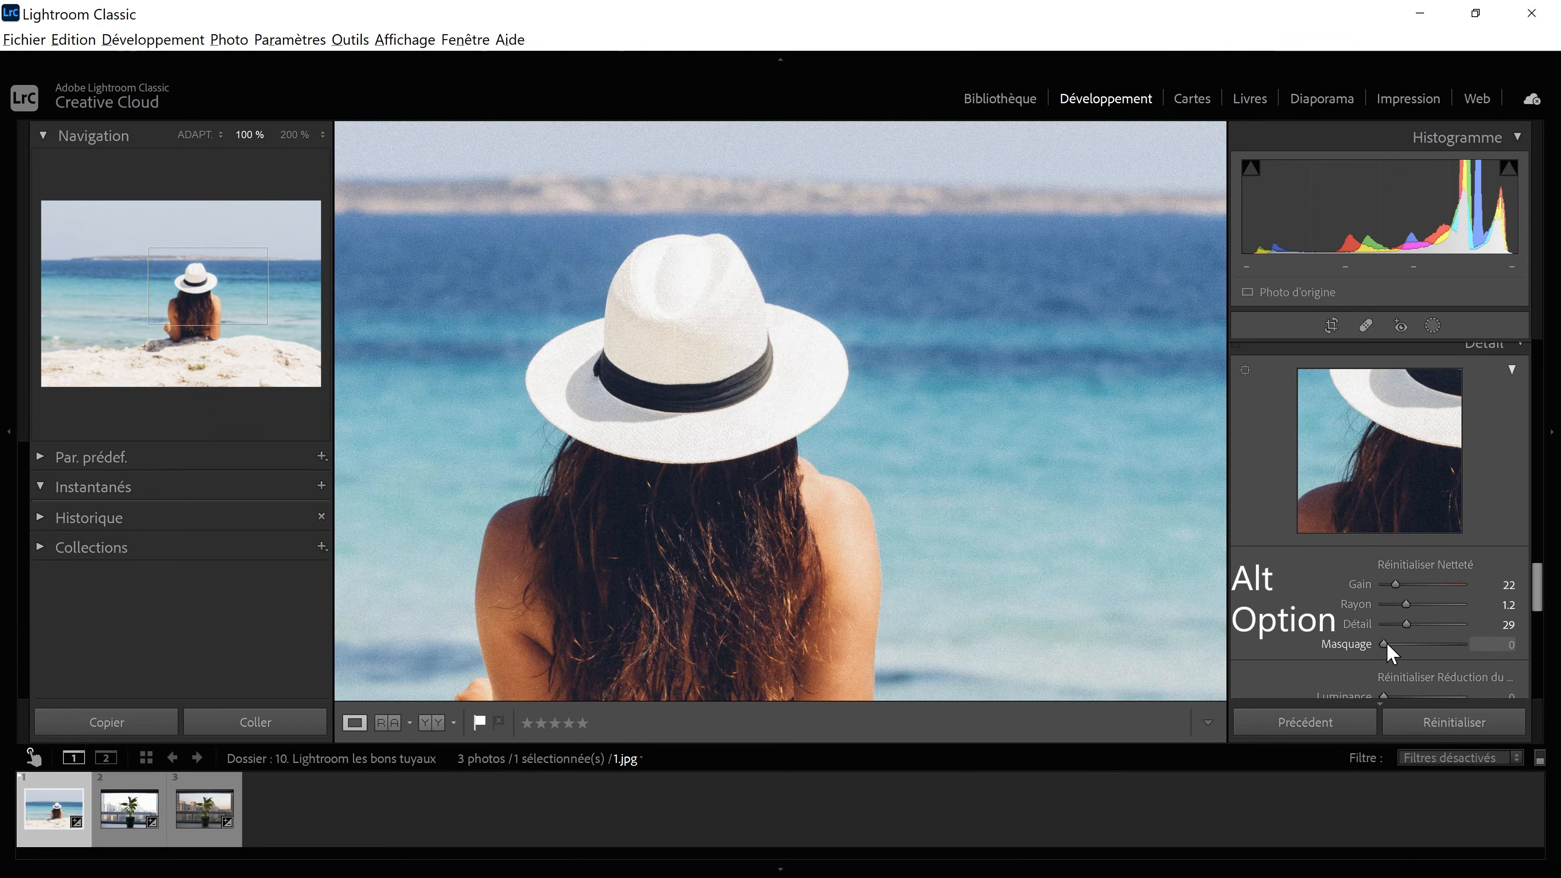
left_click_drag(1388, 644, 1375, 645)
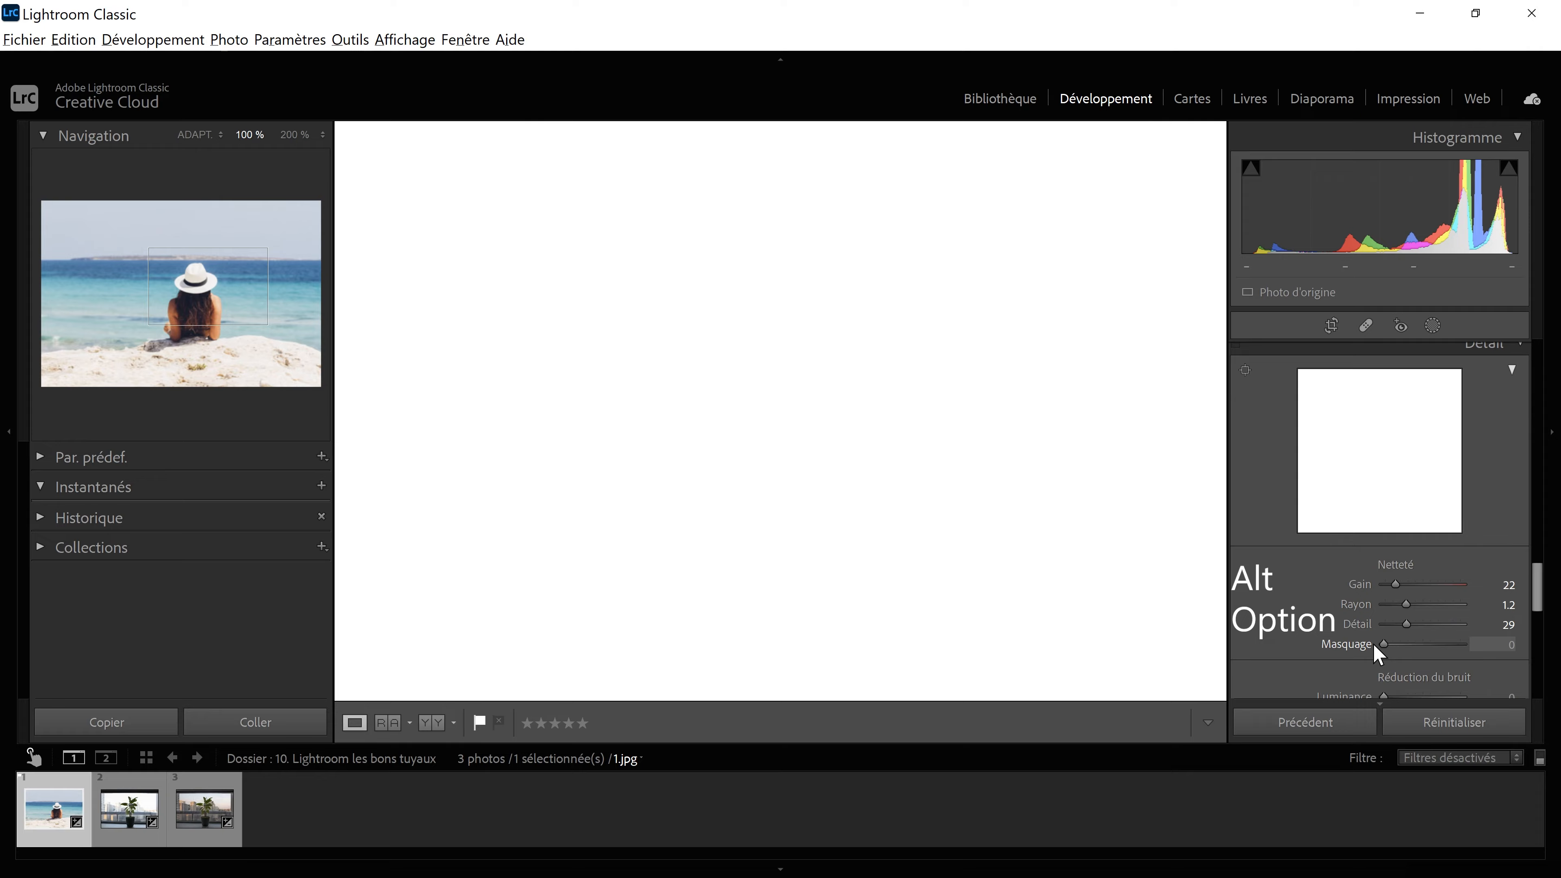
left_click_drag(1373, 644, 1450, 659)
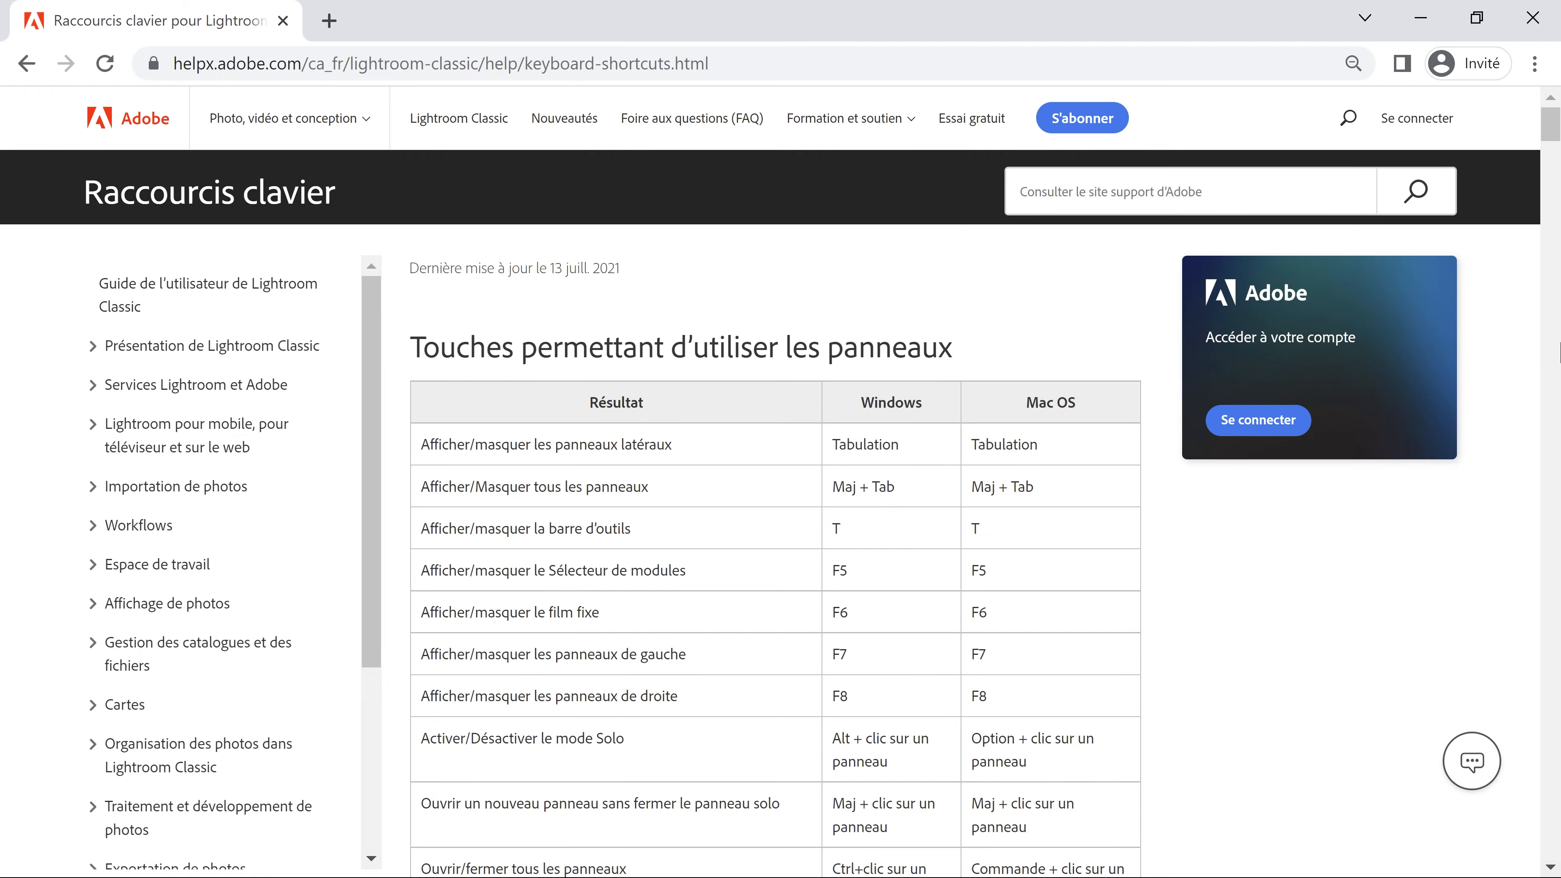
- Look through the shortcut tables on Adobe's Lightroom Classic "Raccourcis clavier" help page in the web browser
scroll(774, 522, "down", 20)
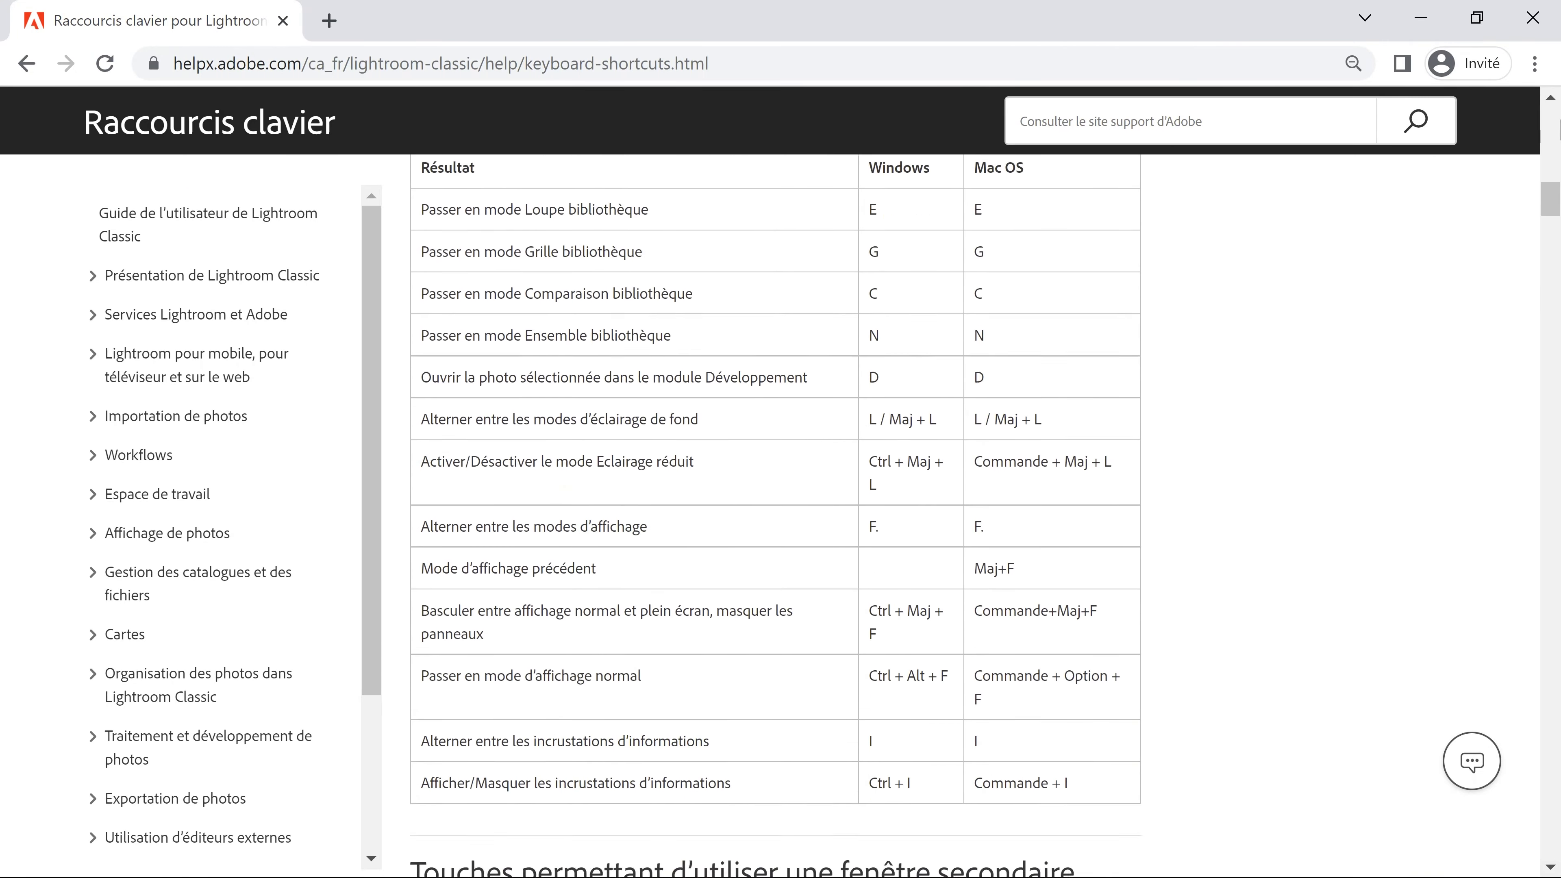
scroll(774, 517, "down", 16)
scroll(774, 517, "up", 14)
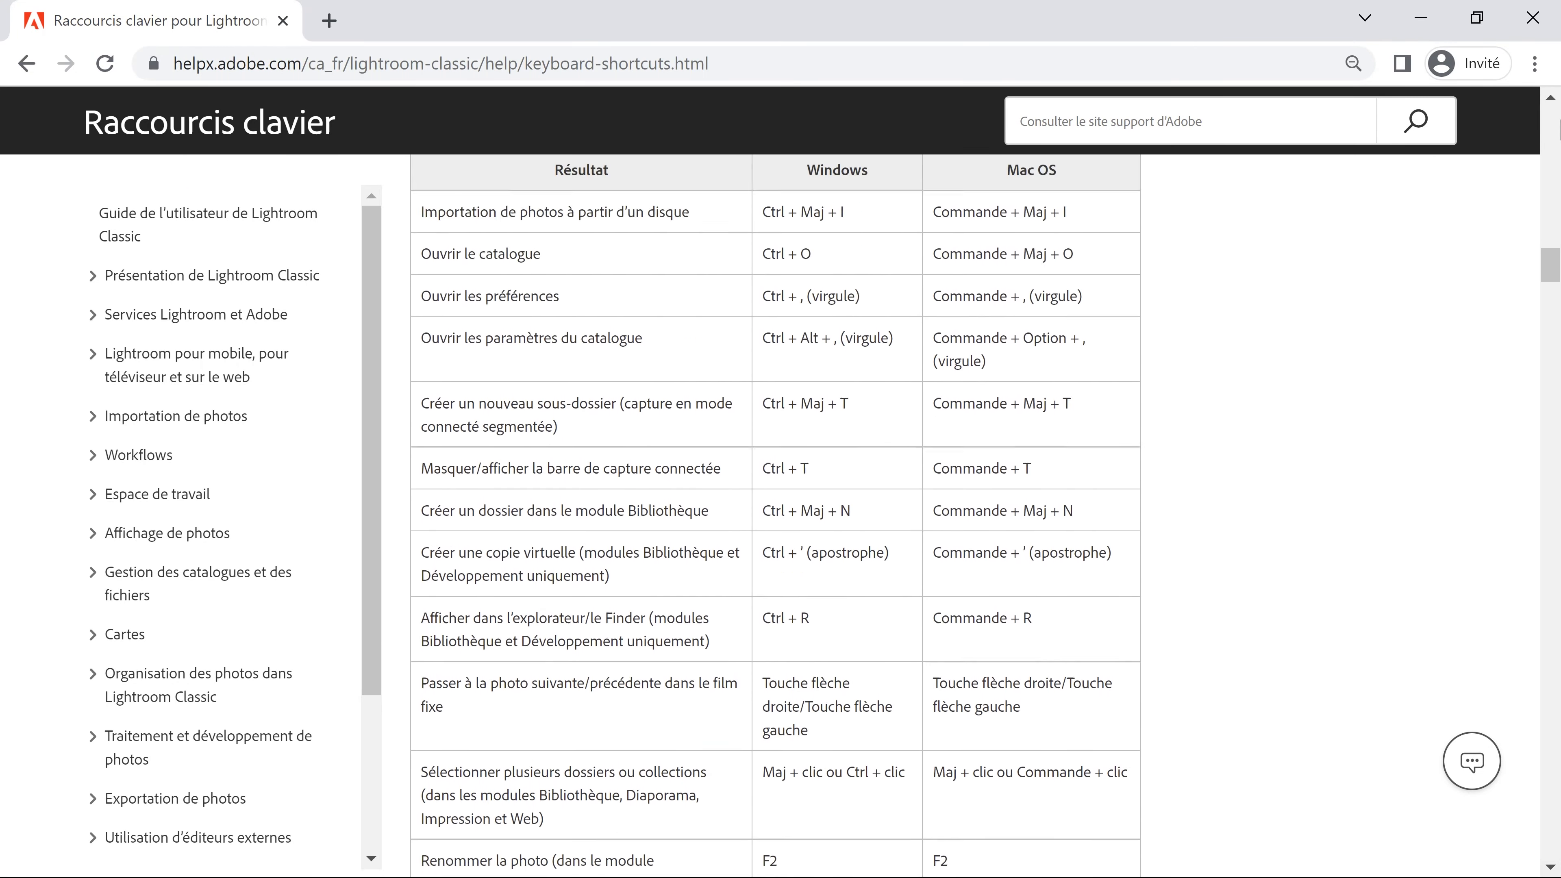
scroll(774, 516, "up", 20)
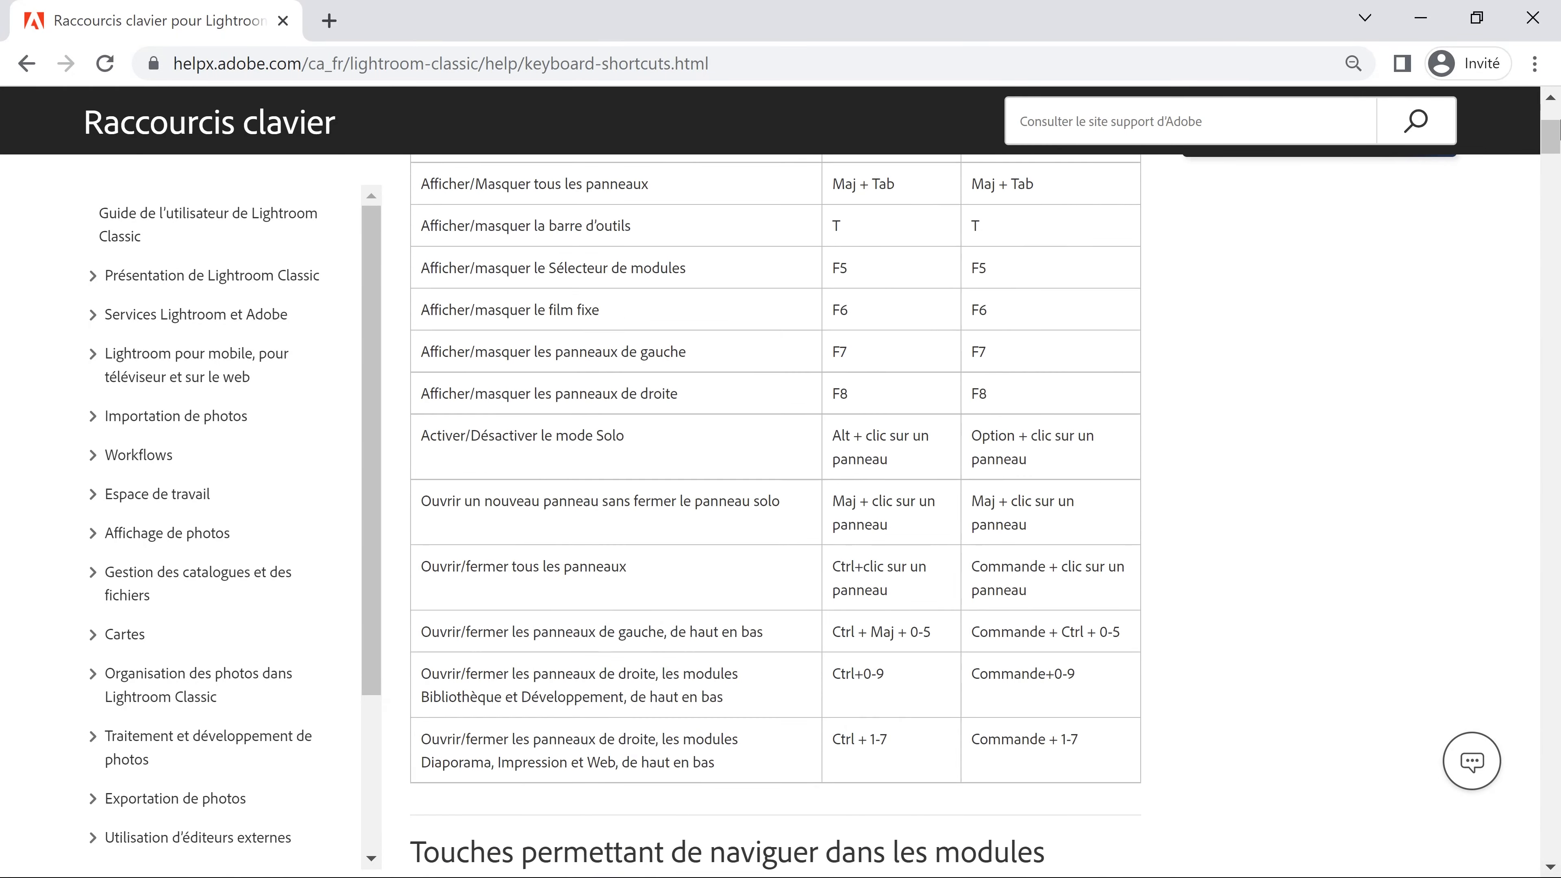